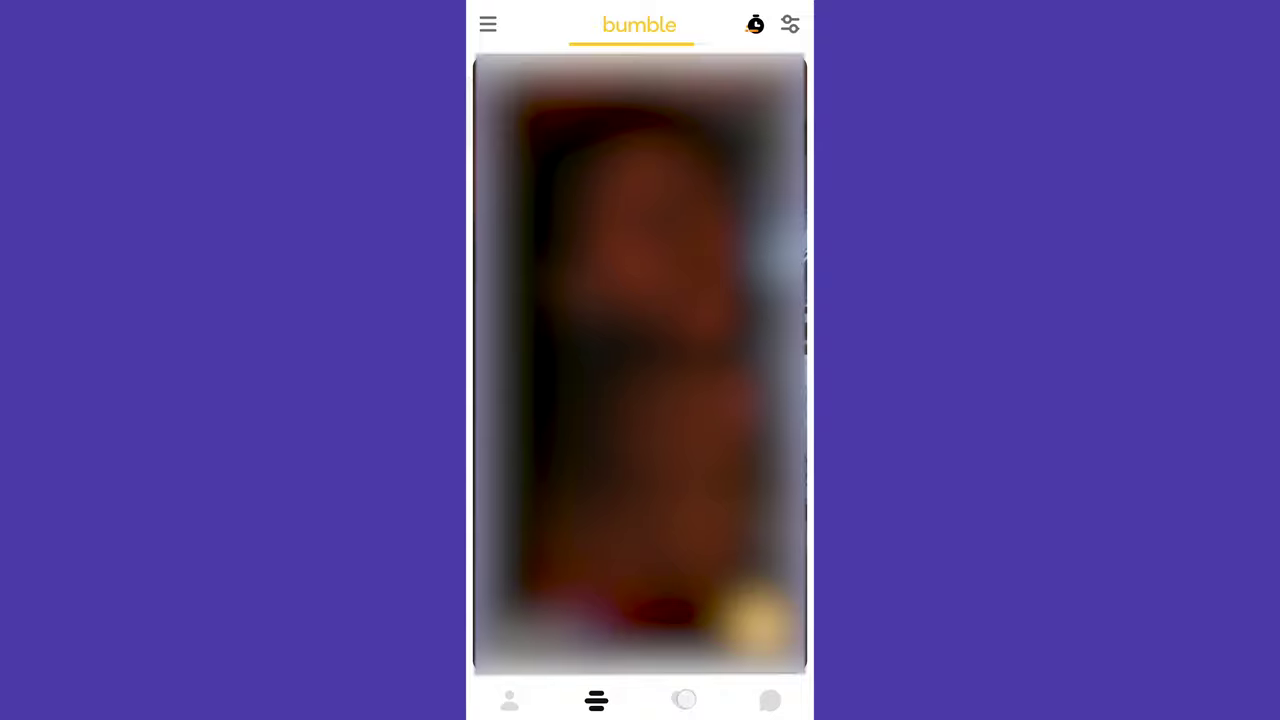
- Check the Premium offer behind Bumble's likes section, including its features and subscription plans, and open the chats section
{"action": "left_click", "coordinate": [685, 699]}
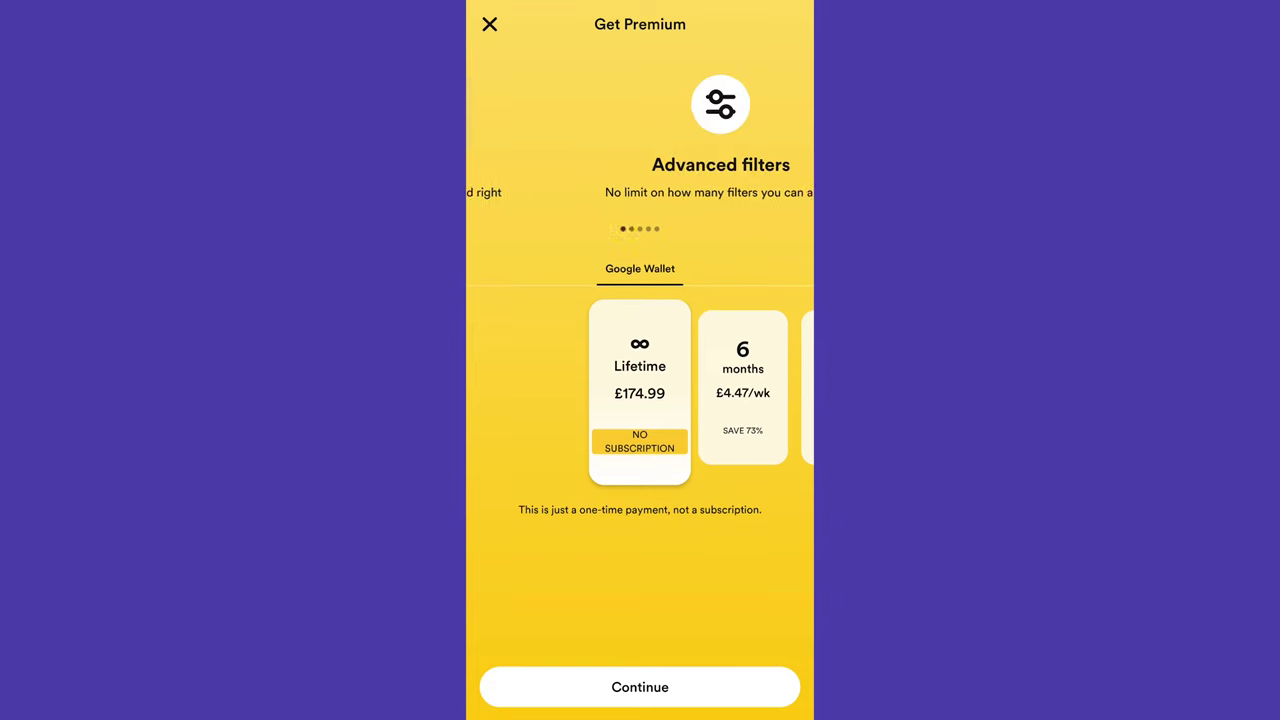
{"action": "scroll", "coordinate": [640, 390], "scroll_direction": "right", "scroll_amount": 1}
{"action": "scroll", "coordinate": [640, 390], "scroll_direction": "right", "scroll_amount": 2}
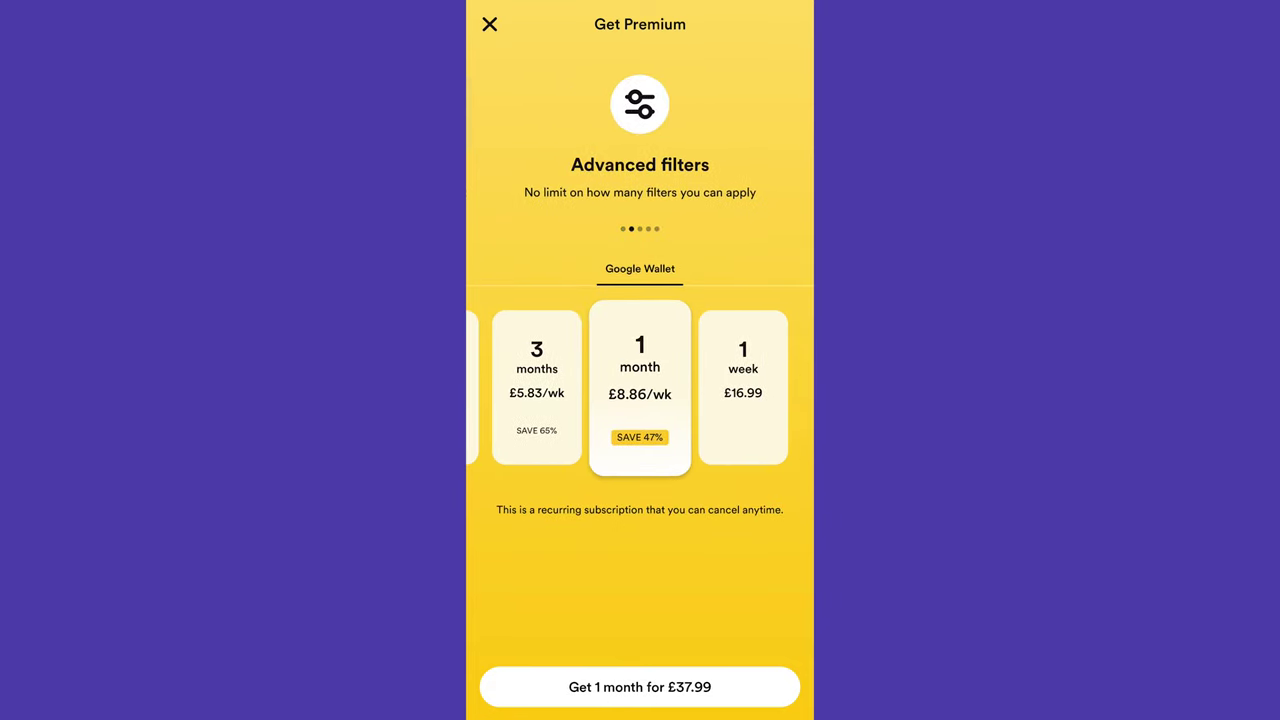
{"action": "left_click_drag", "start_coordinate": [560, 198], "coordinate": [749, 200]}
{"action": "left_click_drag", "start_coordinate": [700, 360], "coordinate": [451, 334]}
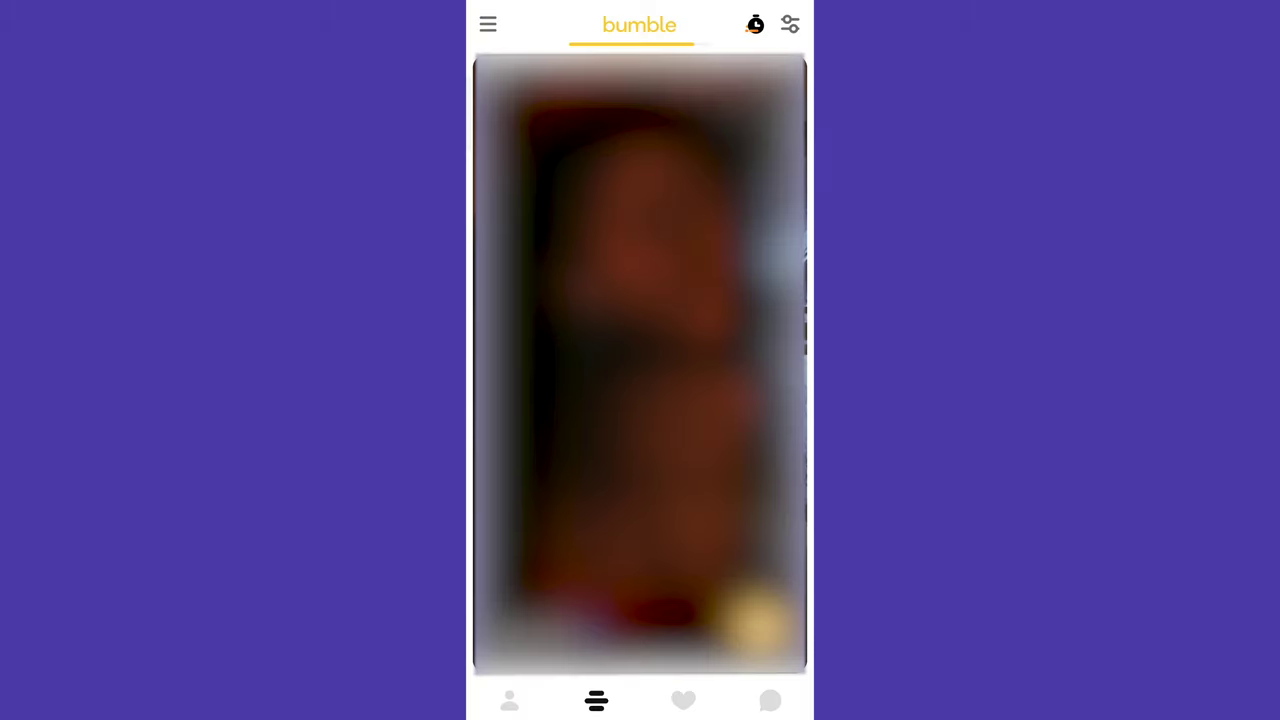
{"action": "left_click", "coordinate": [770, 700]}
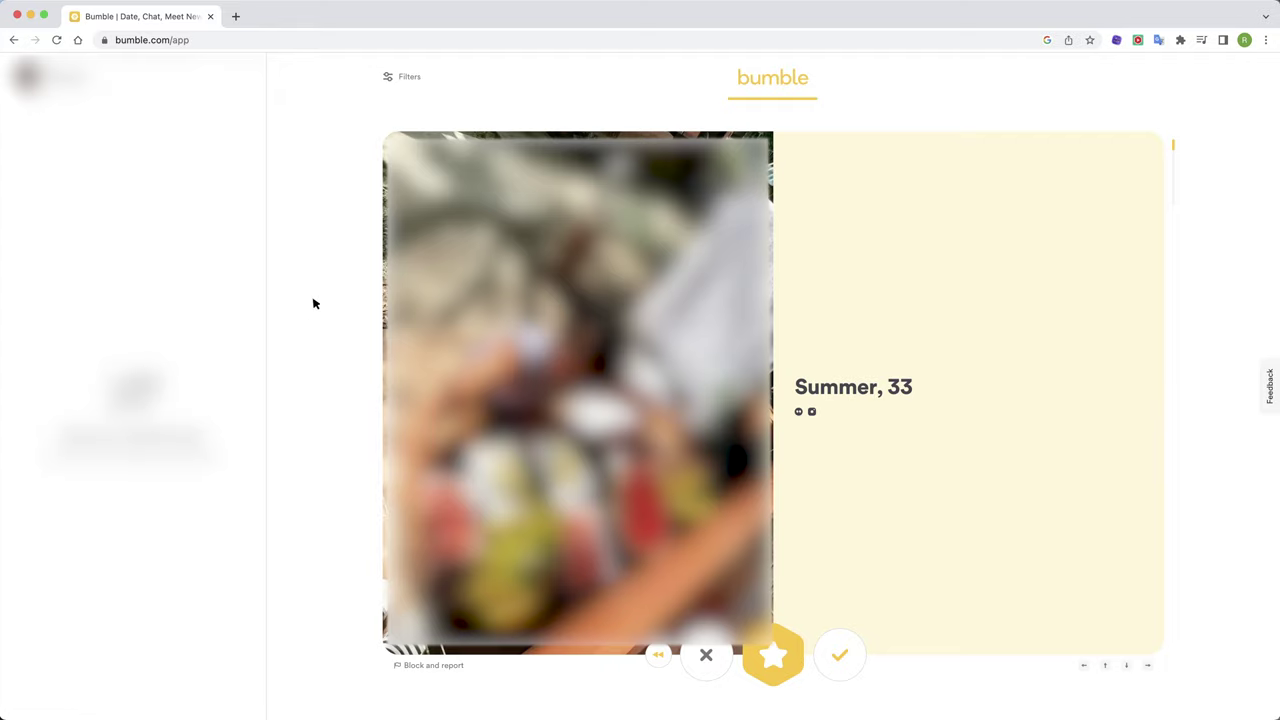
- Inspect the Bumble web page with the developer tools and reload it to record its network requests
{"action": "right_click", "coordinate": [1024, 267]}
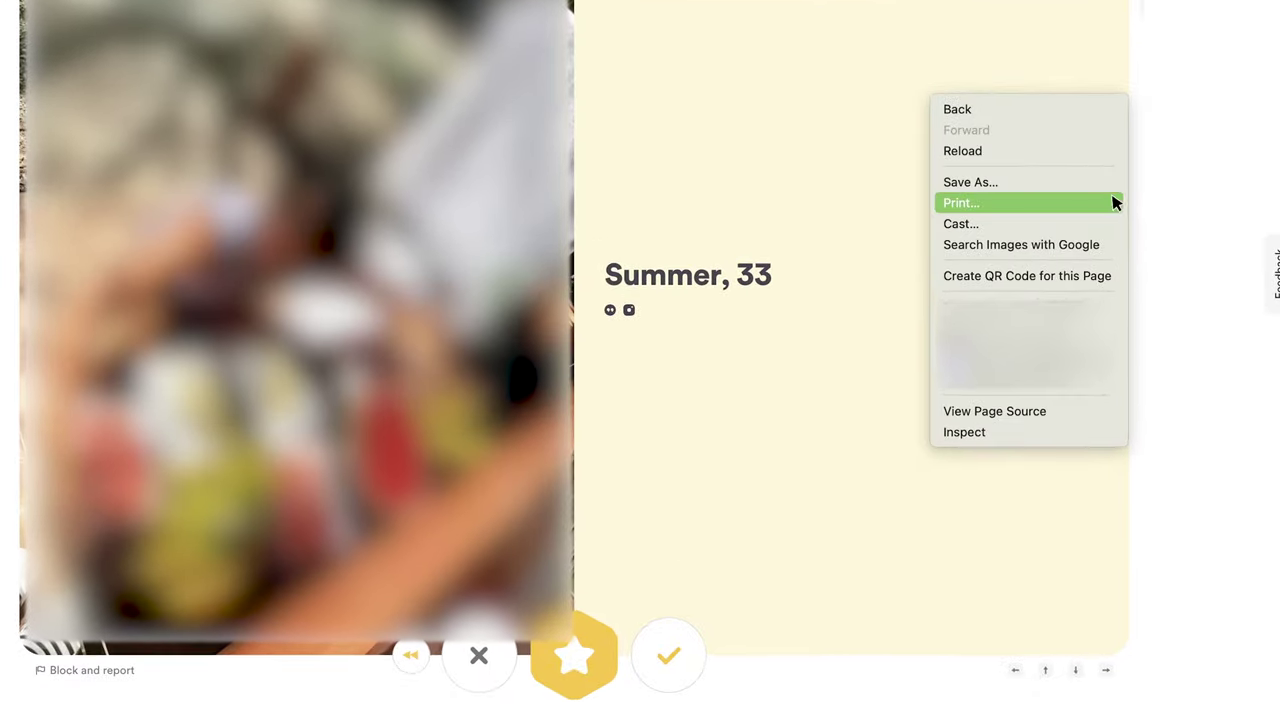
{"action": "left_click", "coordinate": [1023, 438]}
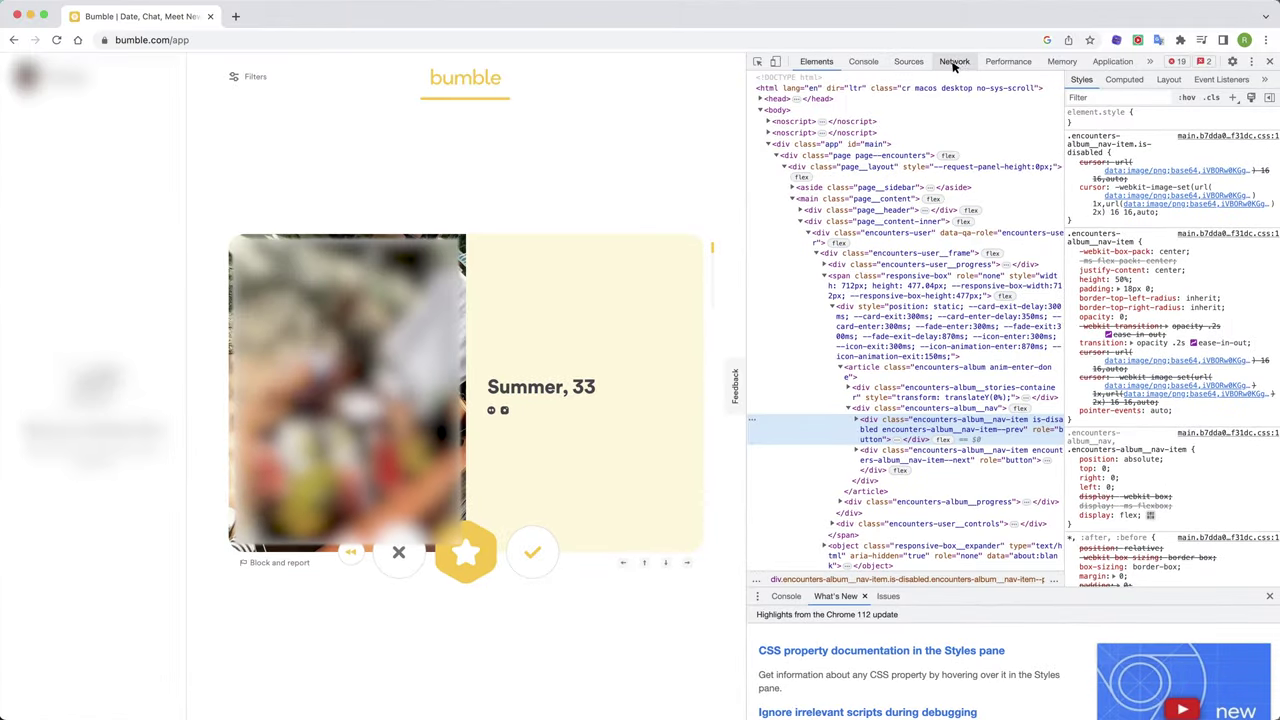
{"action": "left_click", "coordinate": [955, 62]}
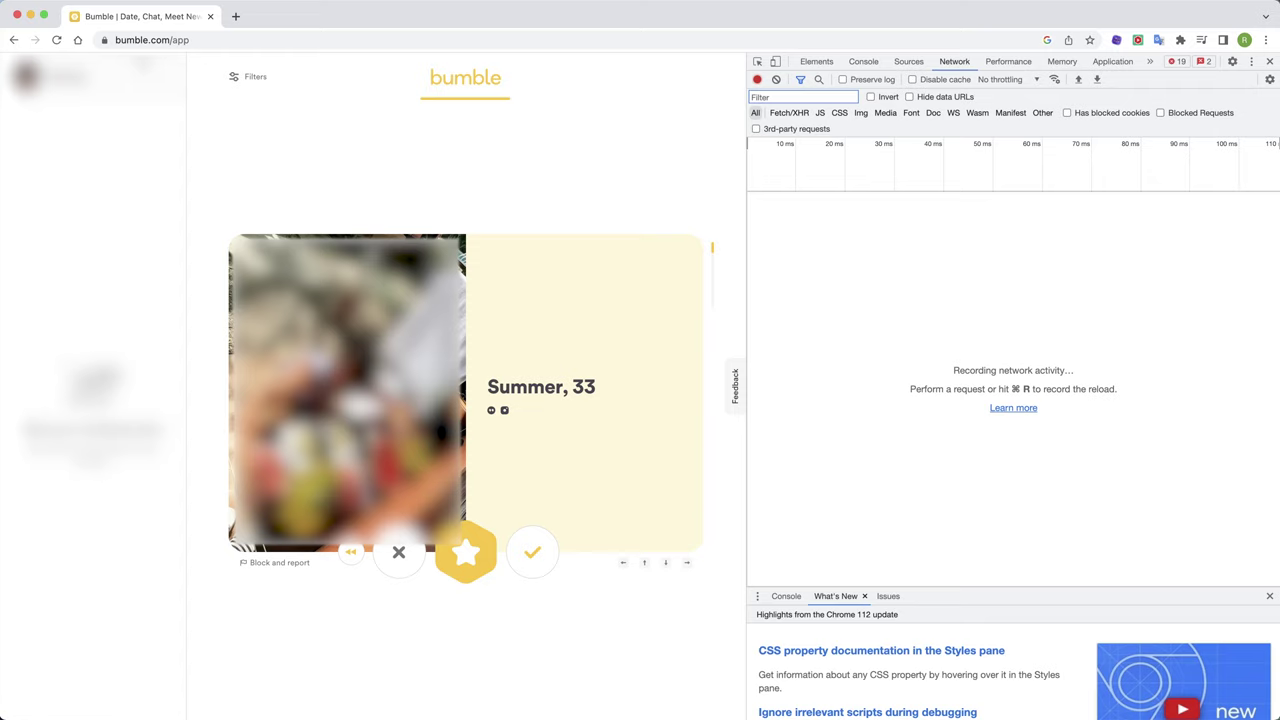
{"action": "left_click", "coordinate": [57, 40]}
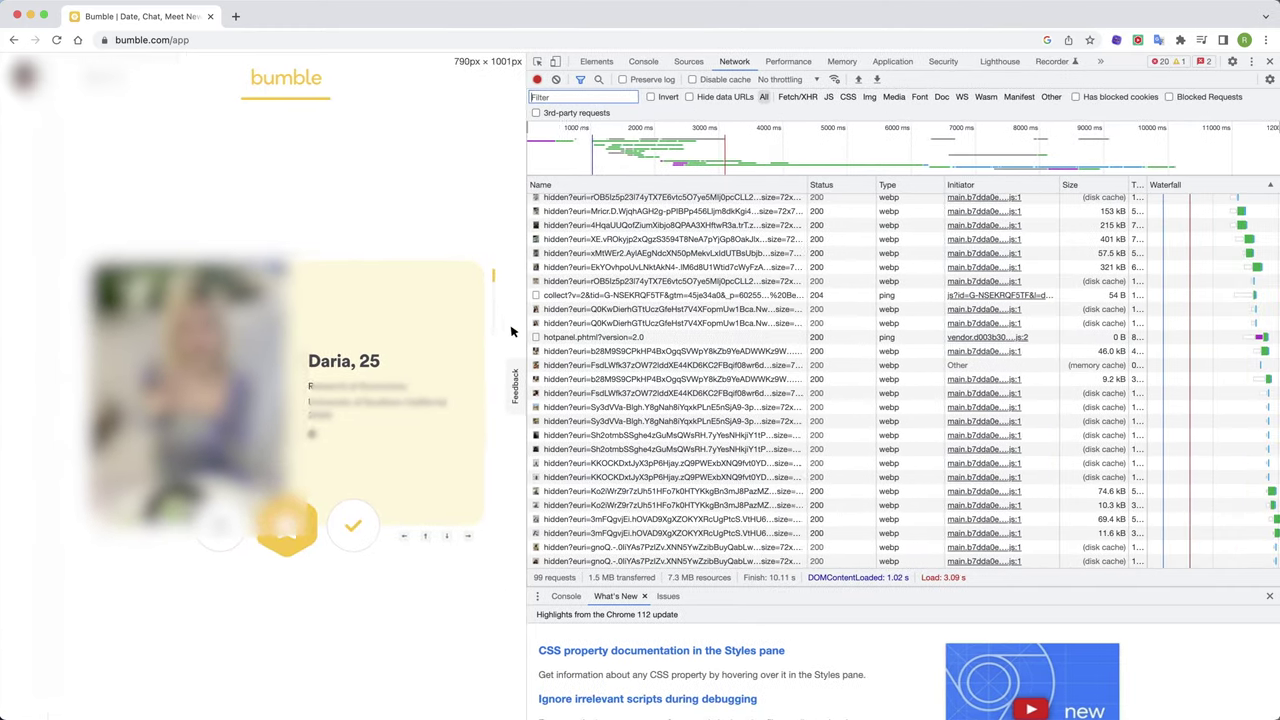
- Find the SERVER_GET_ENCOUNTERS request in the recorded network list and select its entire response text
{"action": "scroll", "coordinate": [655, 400], "scroll_direction": "up", "scroll_amount": 10}
{"action": "scroll", "coordinate": [680, 370], "scroll_direction": "down", "scroll_amount": 5}
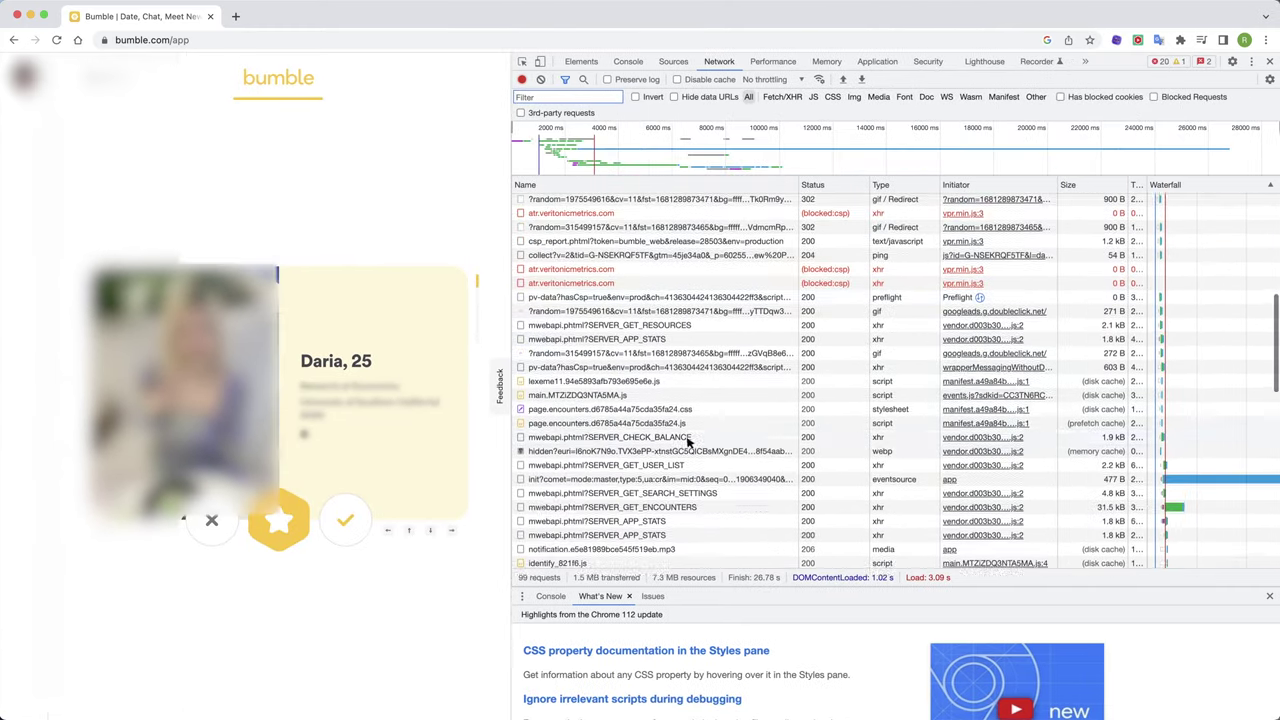
{"action": "scroll", "coordinate": [716, 374], "scroll_direction": "down", "scroll_amount": 3}
{"action": "scroll", "coordinate": [700, 390], "scroll_direction": "up", "scroll_amount": 3}
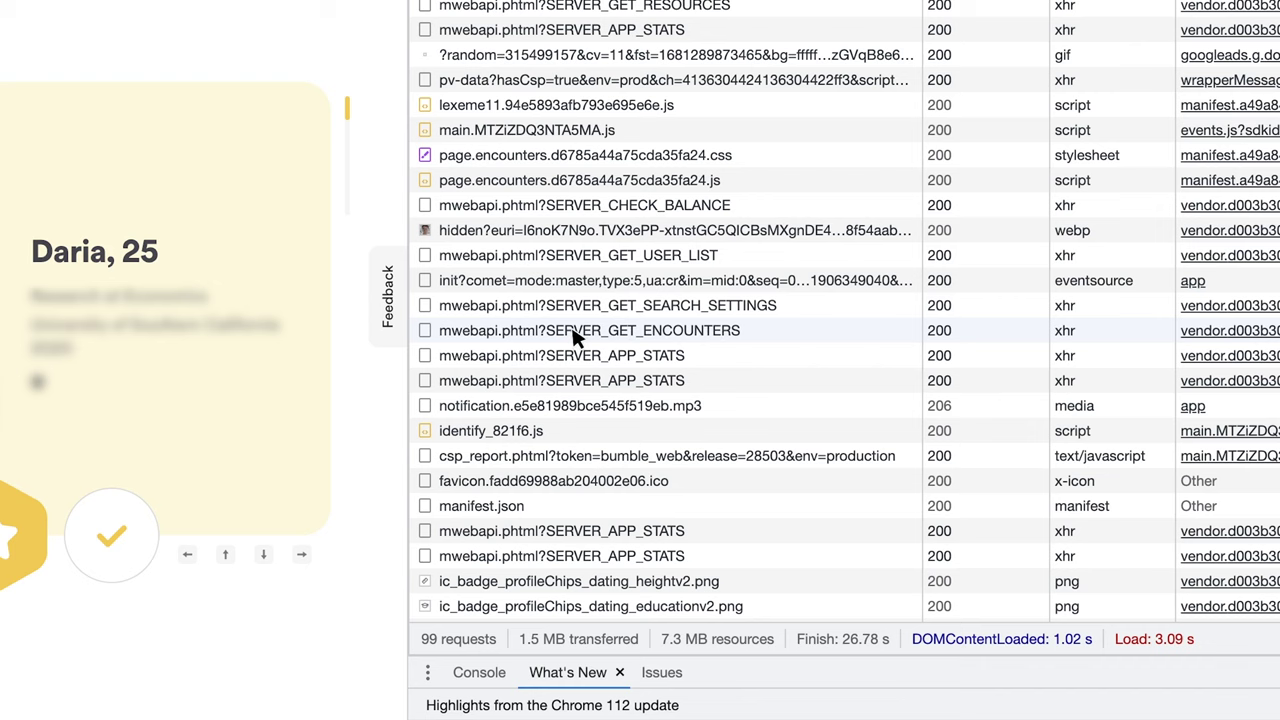
{"action": "left_click", "coordinate": [757, 338]}
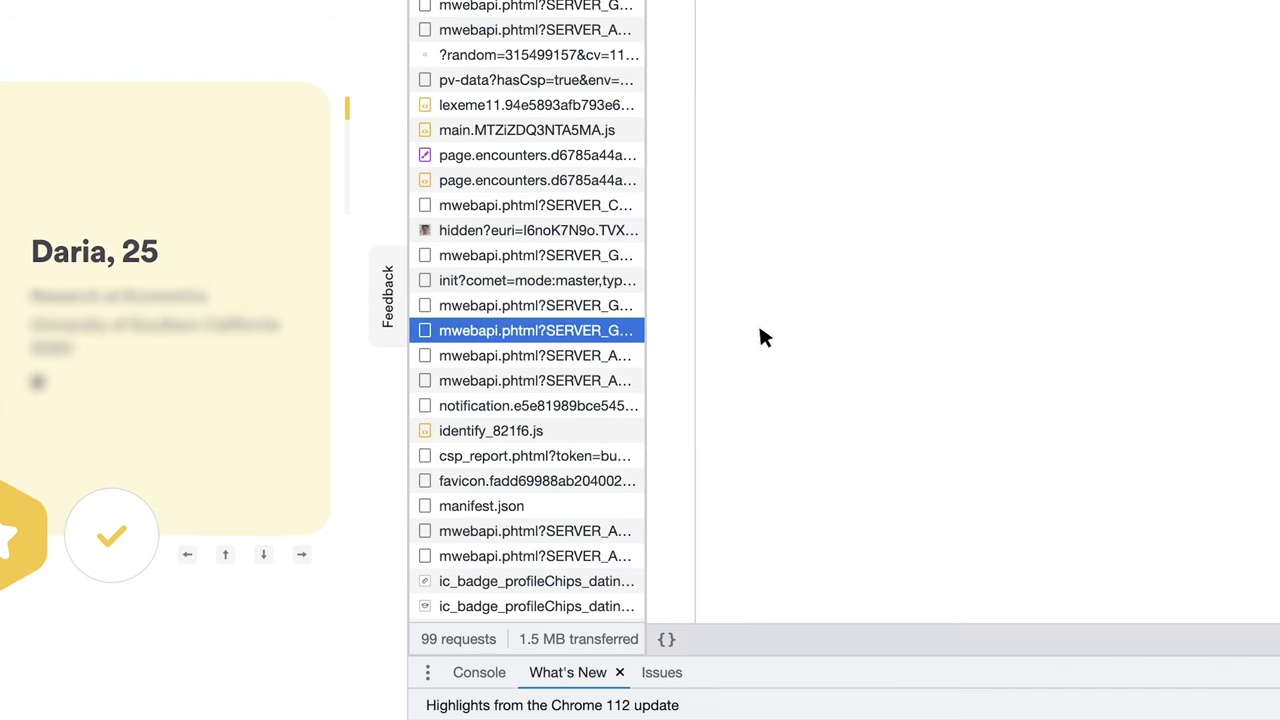
{"action": "key", "text": "super+a"}
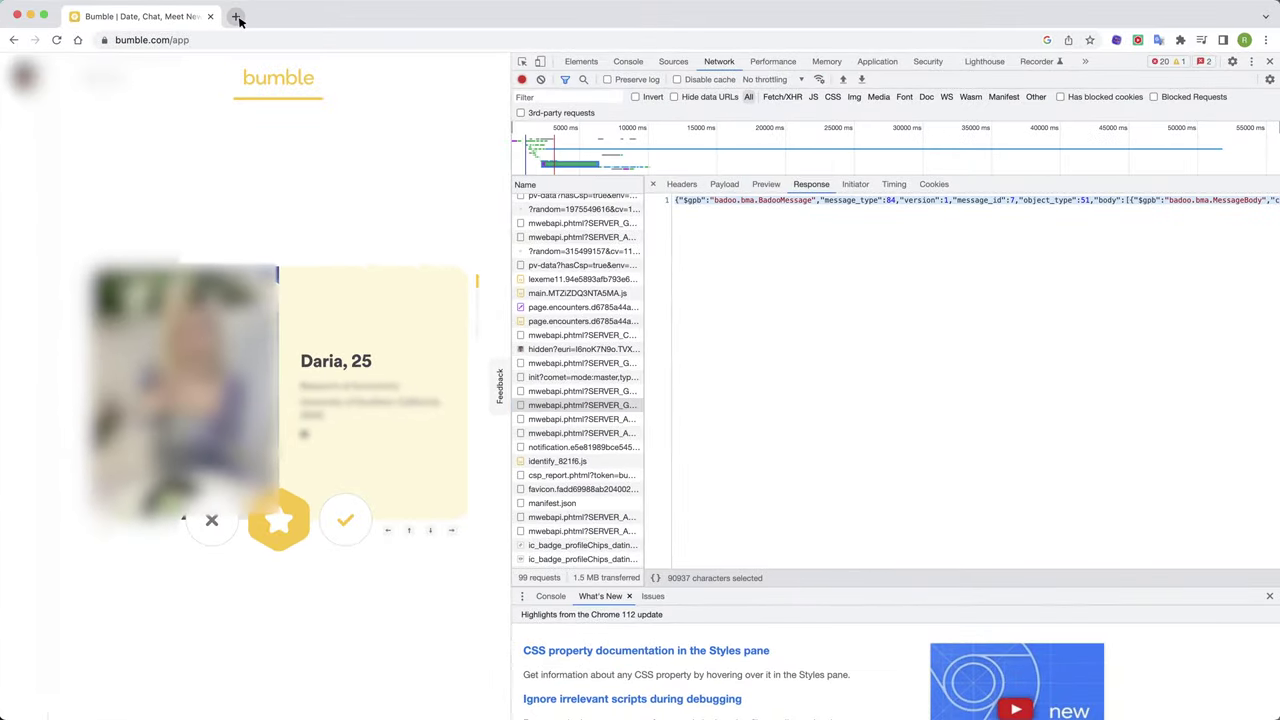
- Open jsonviewer.stack.hu in a new tab and load the copied SERVER_GET_ENCOUNTERS response into the viewer
{"action": "left_click", "coordinate": [236, 17]}
{"action": "type", "text": "http://jsonviewer.stack.hu"}
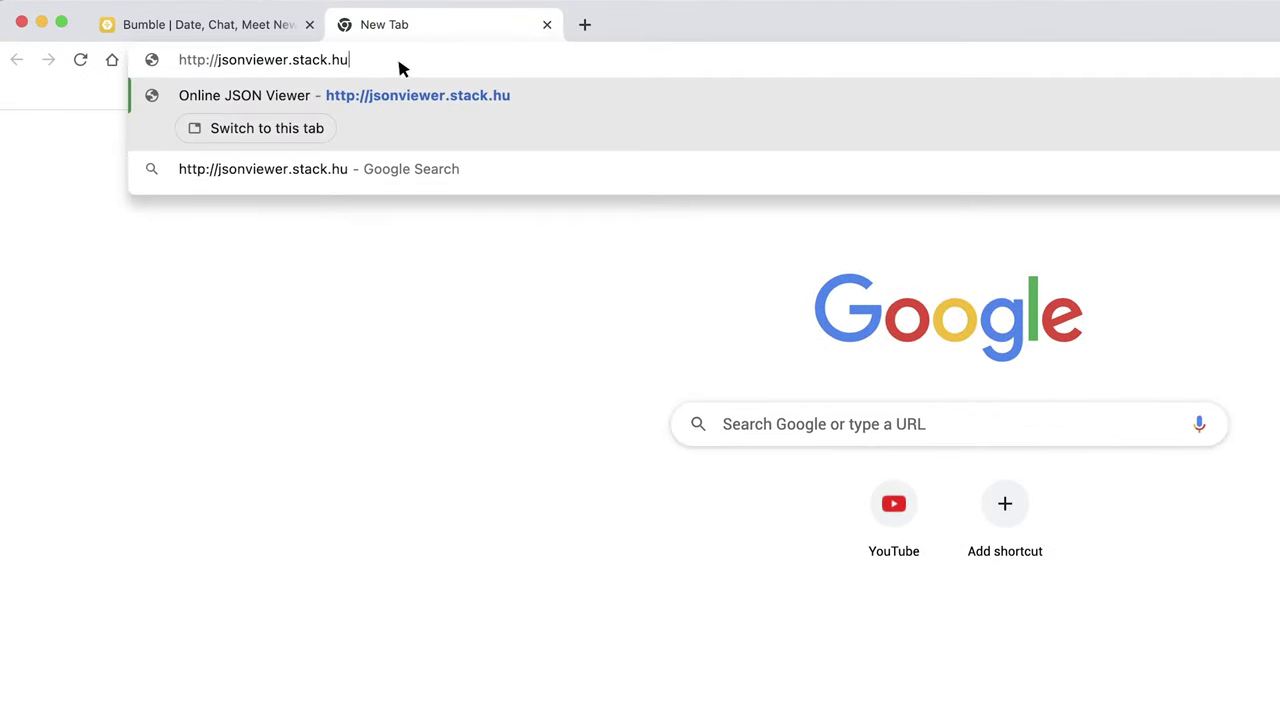
{"action": "key", "text": "Return"}
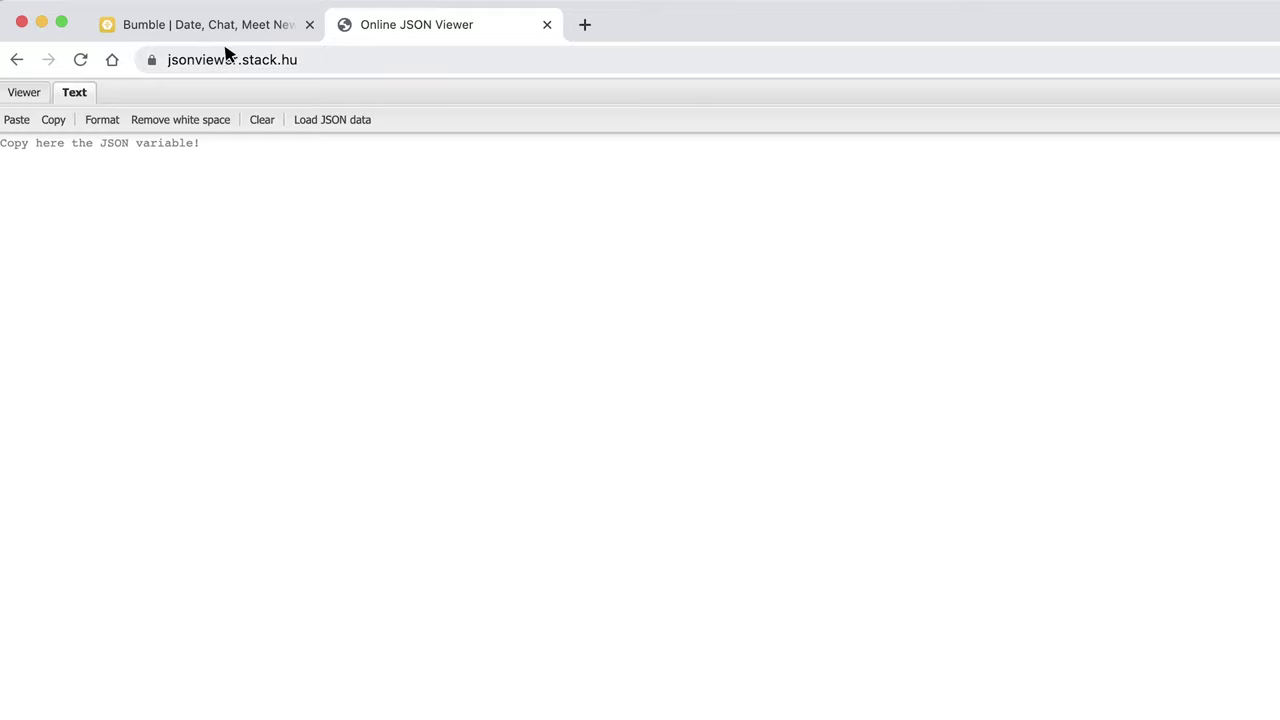
{"action": "left_click", "coordinate": [250, 28]}
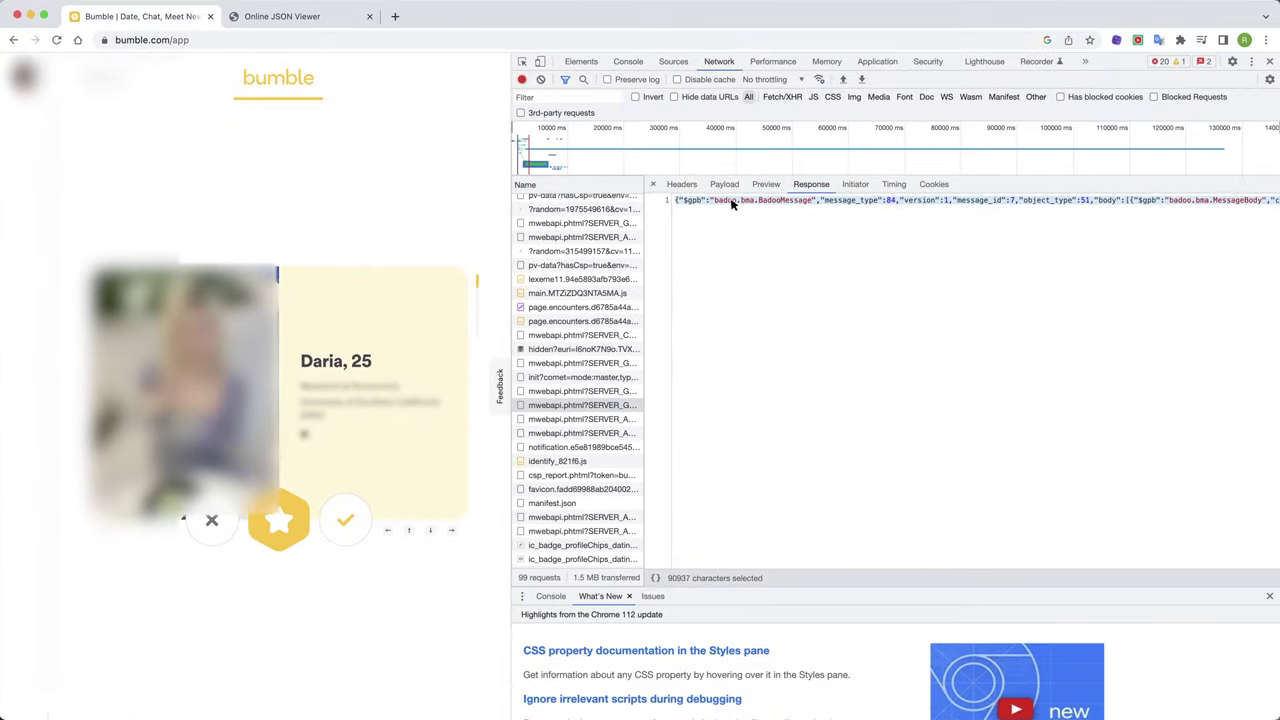
{"action": "right_click", "coordinate": [731, 203]}
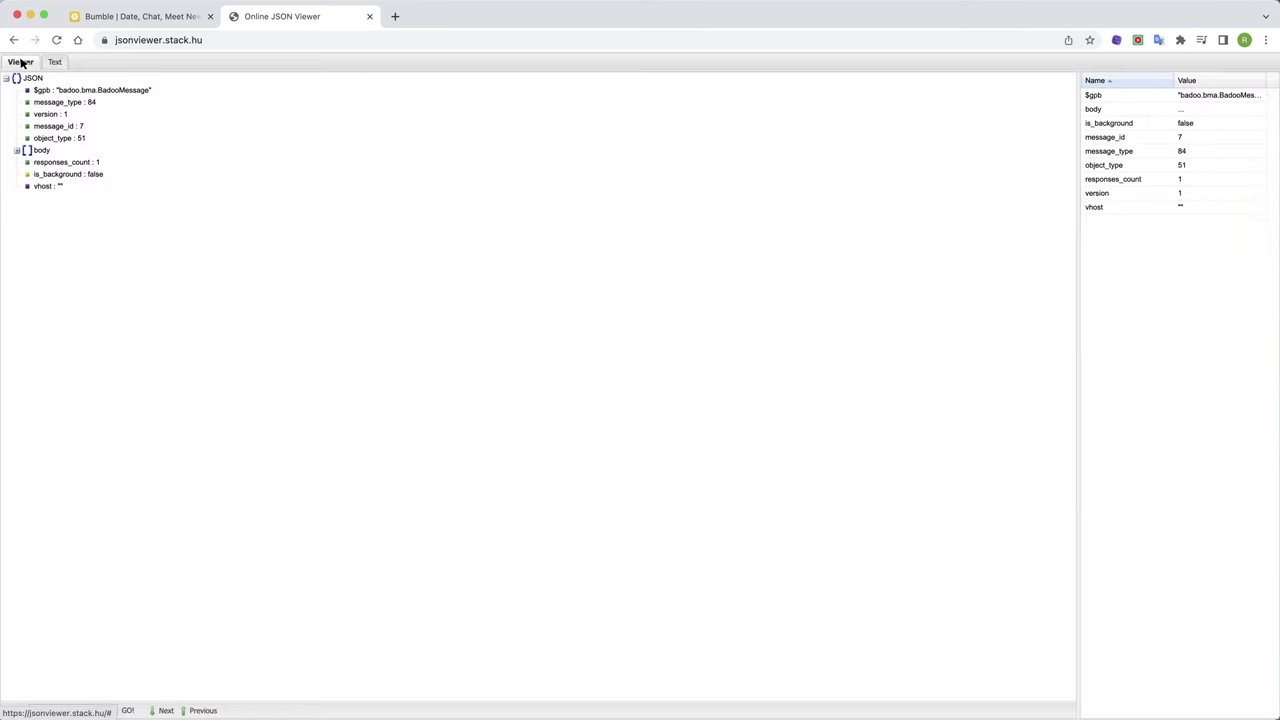
- Expand the JSON tree through body, 0, client_encounters and results to the user data of result 0
{"action": "left_click", "coordinate": [21, 149]}
{"action": "left_click", "coordinate": [25, 161]}
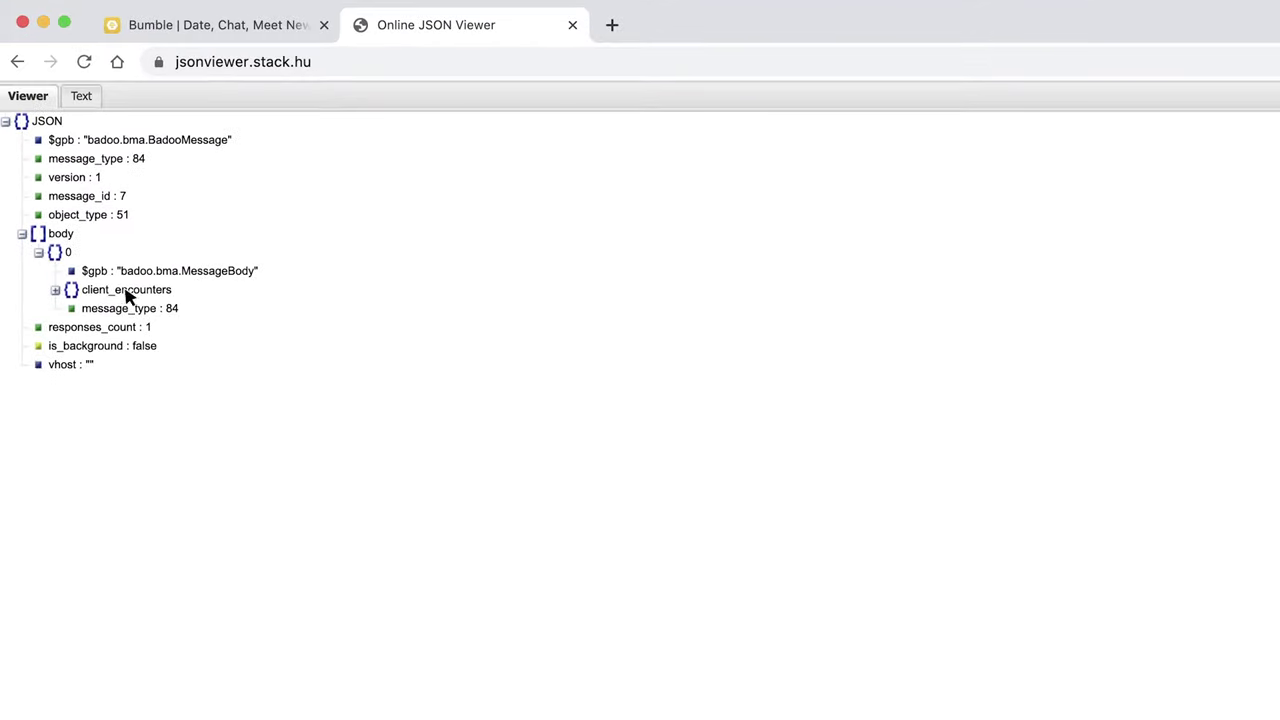
{"action": "left_click", "coordinate": [55, 290]}
{"action": "left_click", "coordinate": [72, 327]}
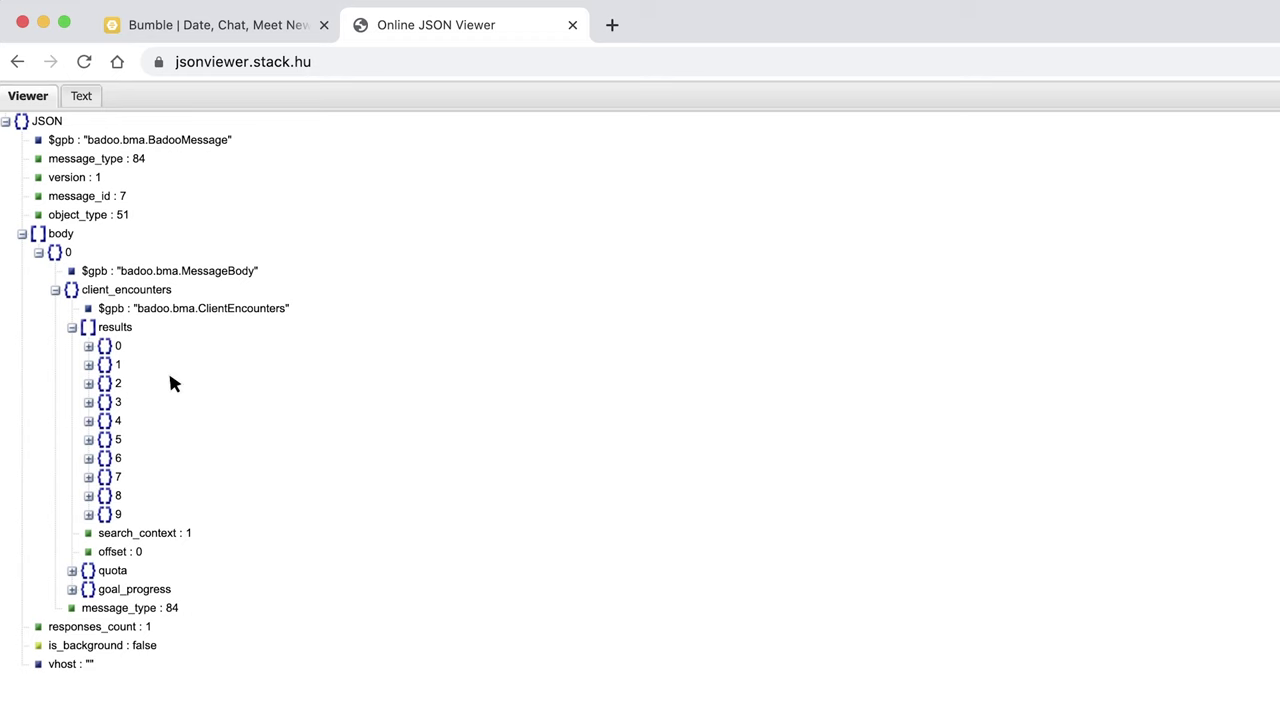
{"action": "left_click", "coordinate": [107, 347]}
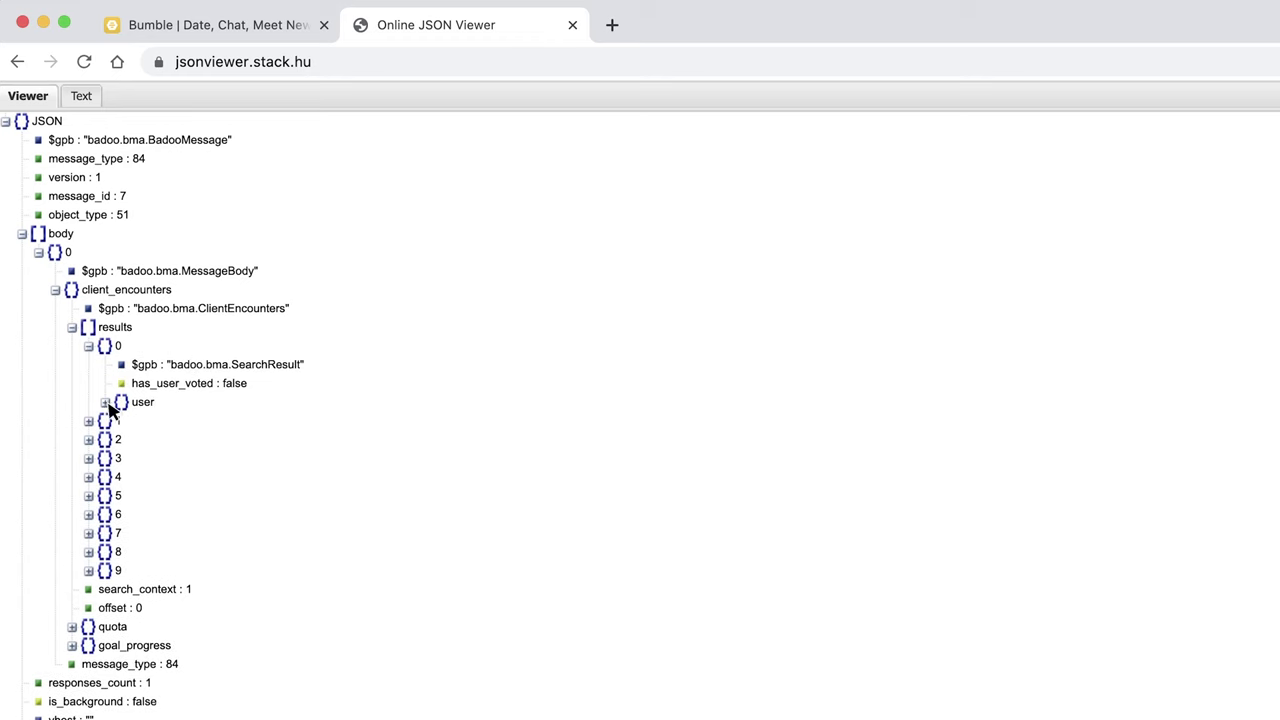
{"action": "left_click", "coordinate": [116, 403]}
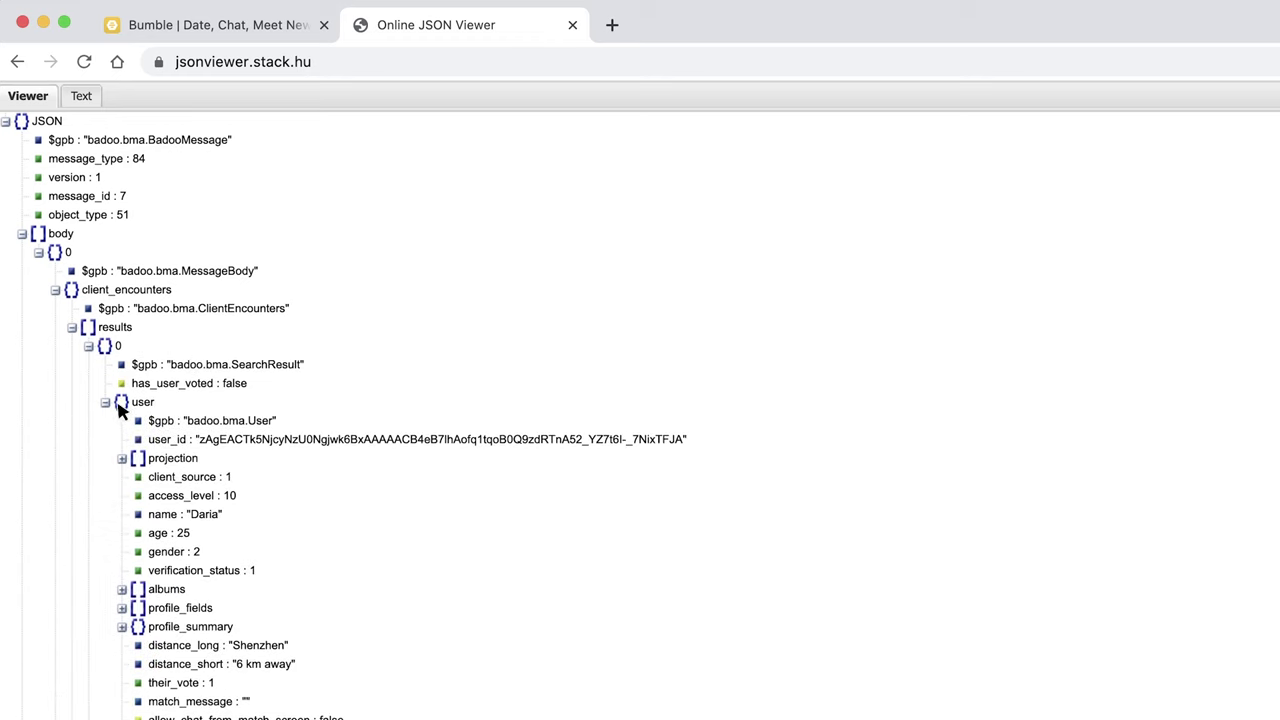
- Check the has_user_voted value of encounter results 0, 1 and 2
{"action": "left_click", "coordinate": [240, 388]}
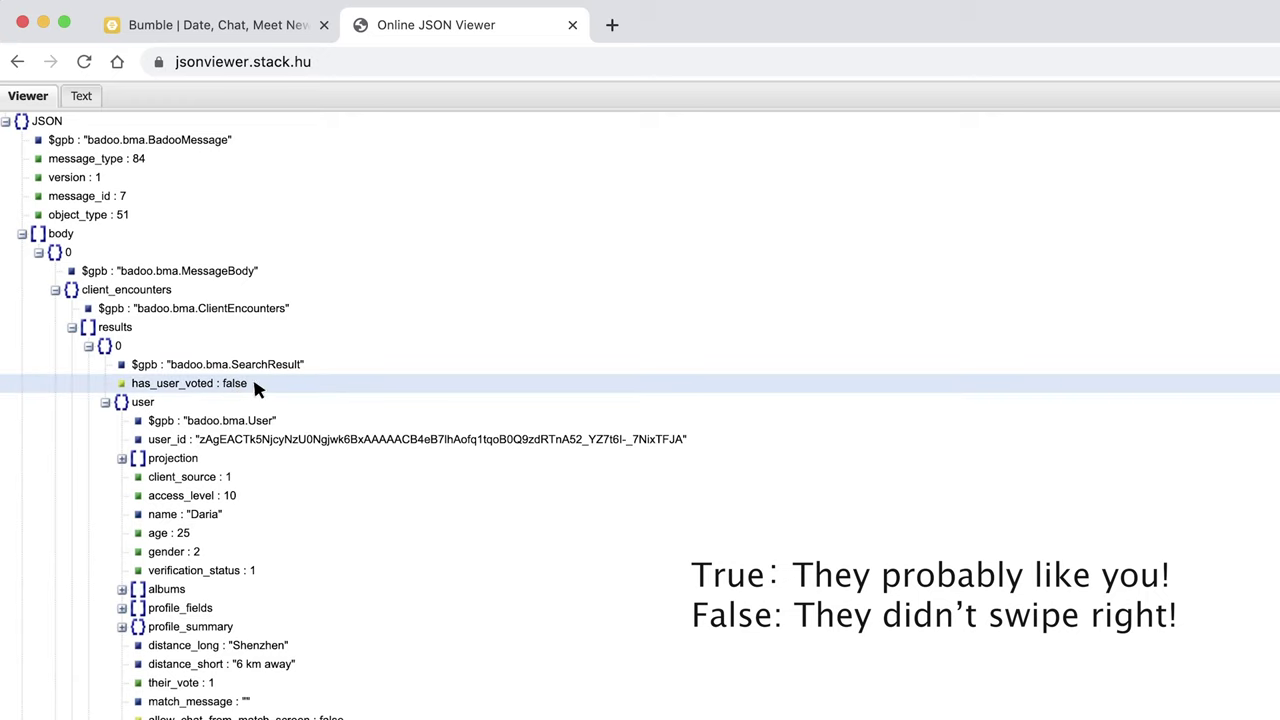
{"action": "left_click", "coordinate": [67, 607]}
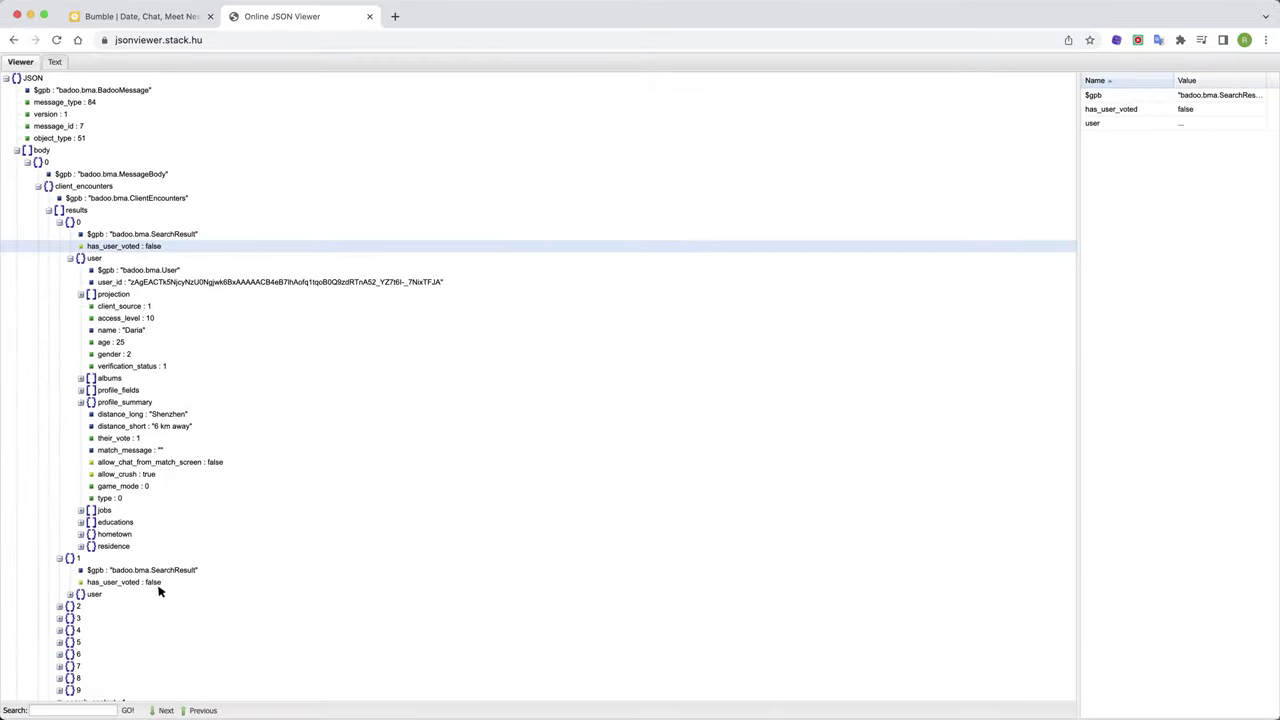
{"action": "left_click", "coordinate": [60, 606]}
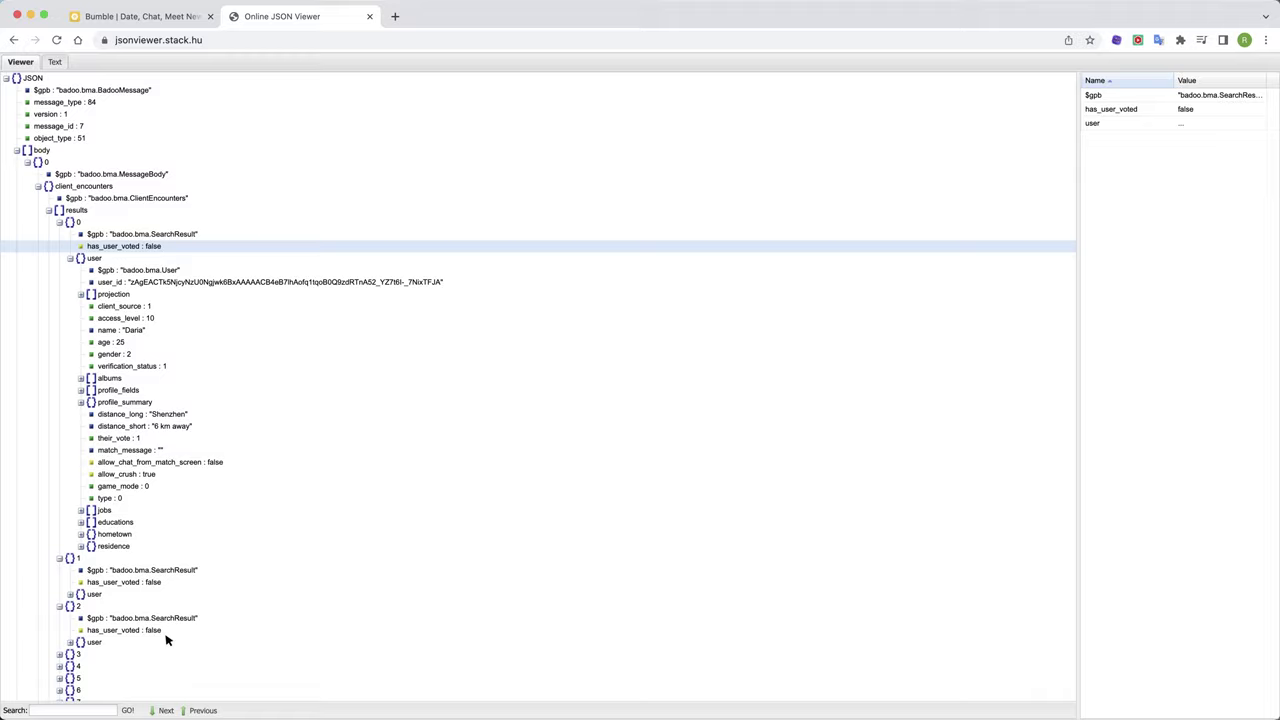
- Look through the HitPaw Photo Enhancer web page and compare the before and after versions of its sample images
{"action": "key", "text": "ctrl+Tab"}
{"action": "left_click", "coordinate": [727, 655]}
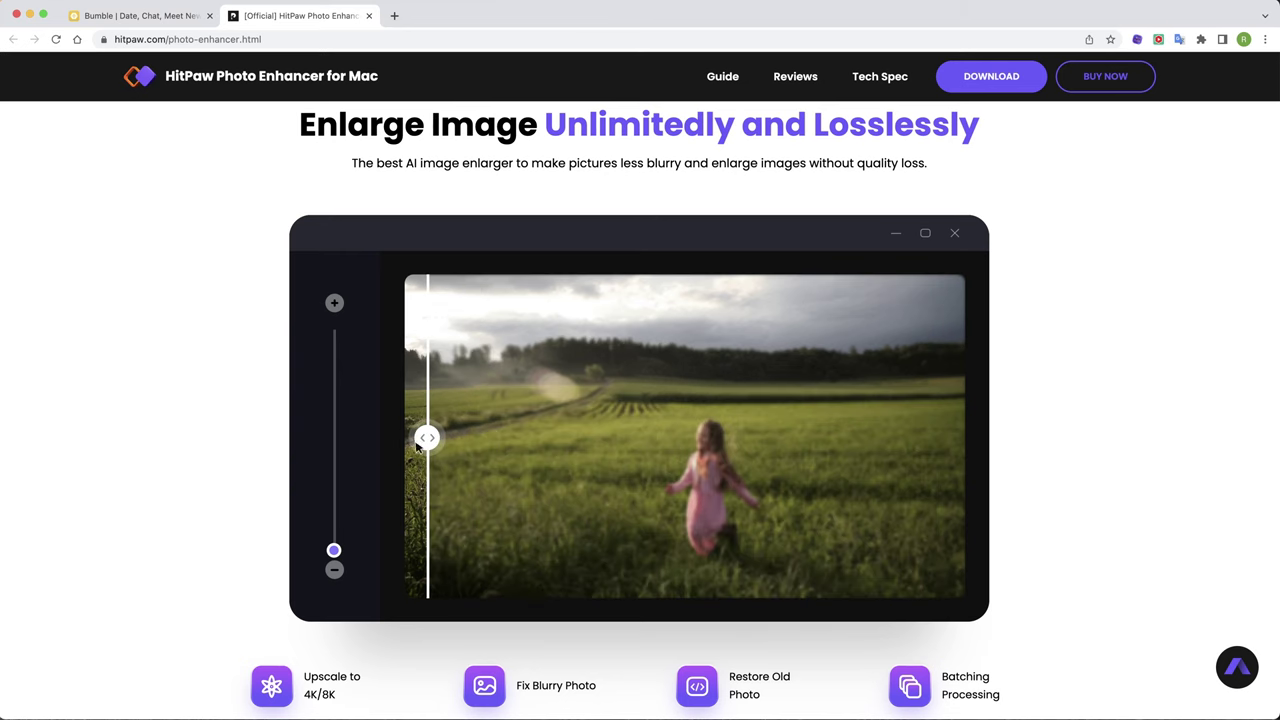
{"action": "left_click_drag", "start_coordinate": [418, 446], "coordinate": [1066, 449]}
{"action": "scroll", "coordinate": [1100, 385], "scroll_direction": "down", "scroll_amount": 5}
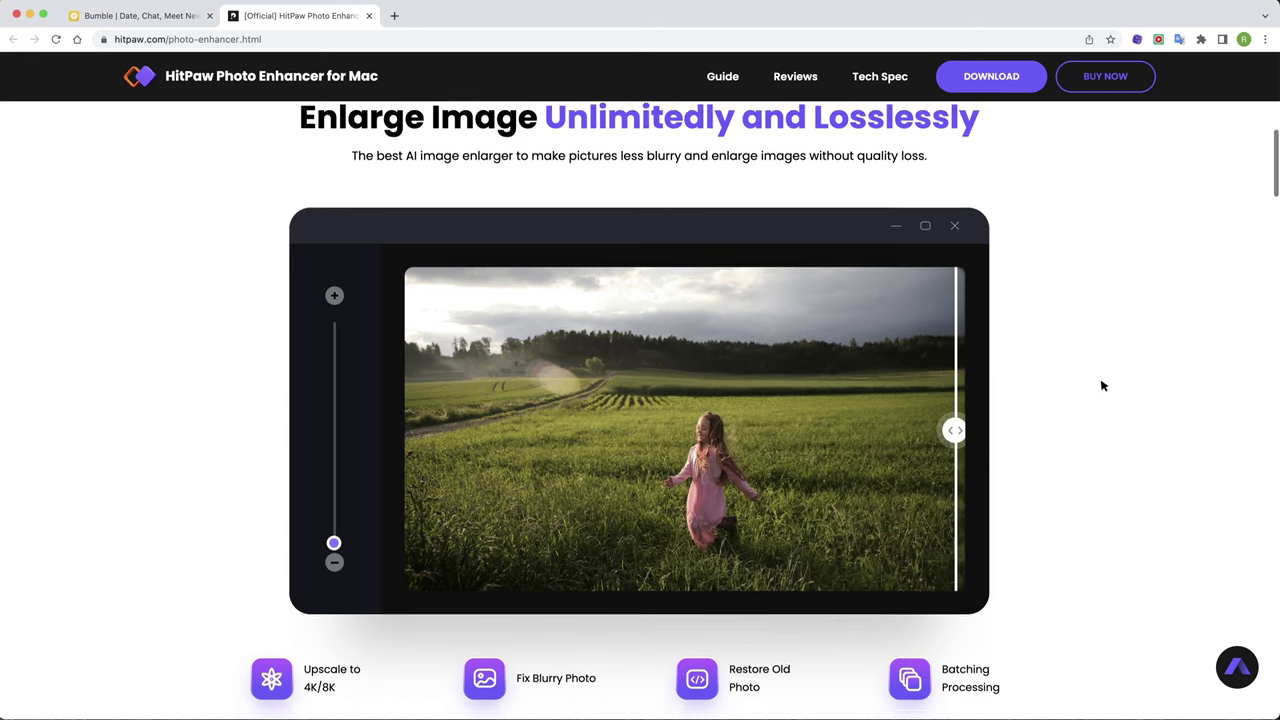
{"action": "scroll", "coordinate": [1100, 388], "scroll_direction": "down", "scroll_amount": 5}
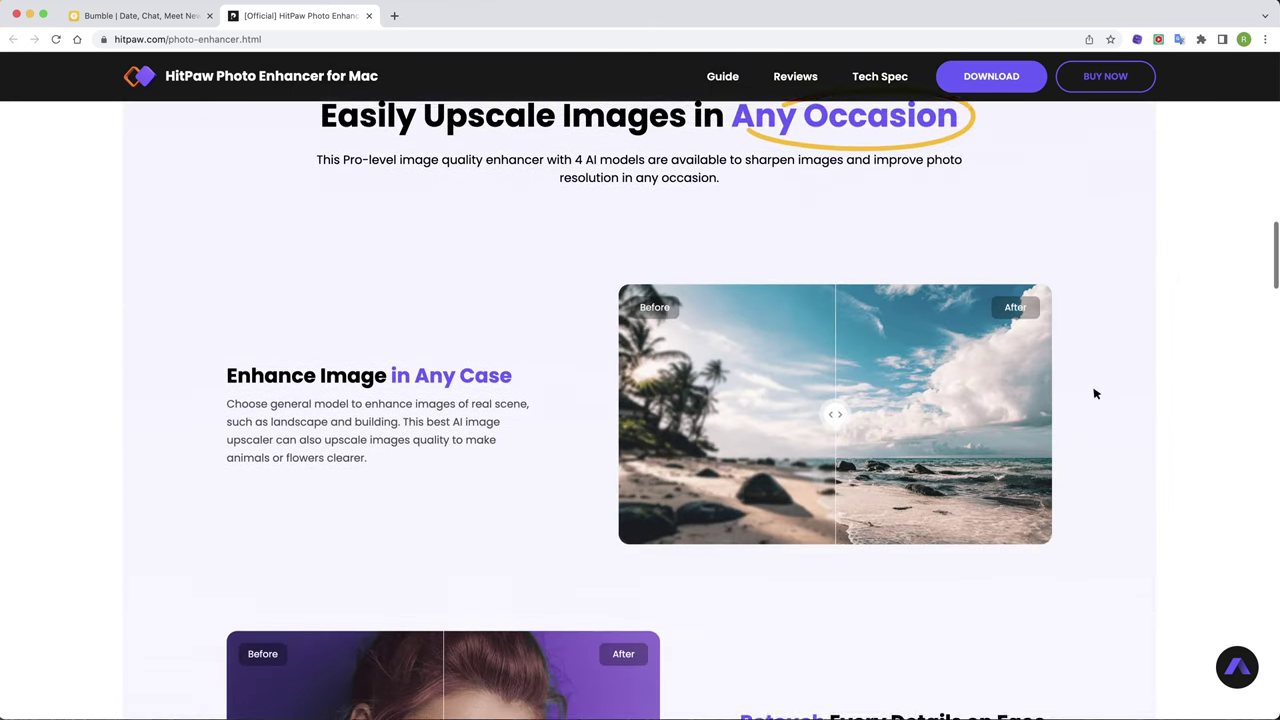
{"action": "scroll", "coordinate": [1095, 392], "scroll_direction": "up", "scroll_amount": 1}
{"action": "left_click_drag", "start_coordinate": [835, 490], "coordinate": [720, 505]}
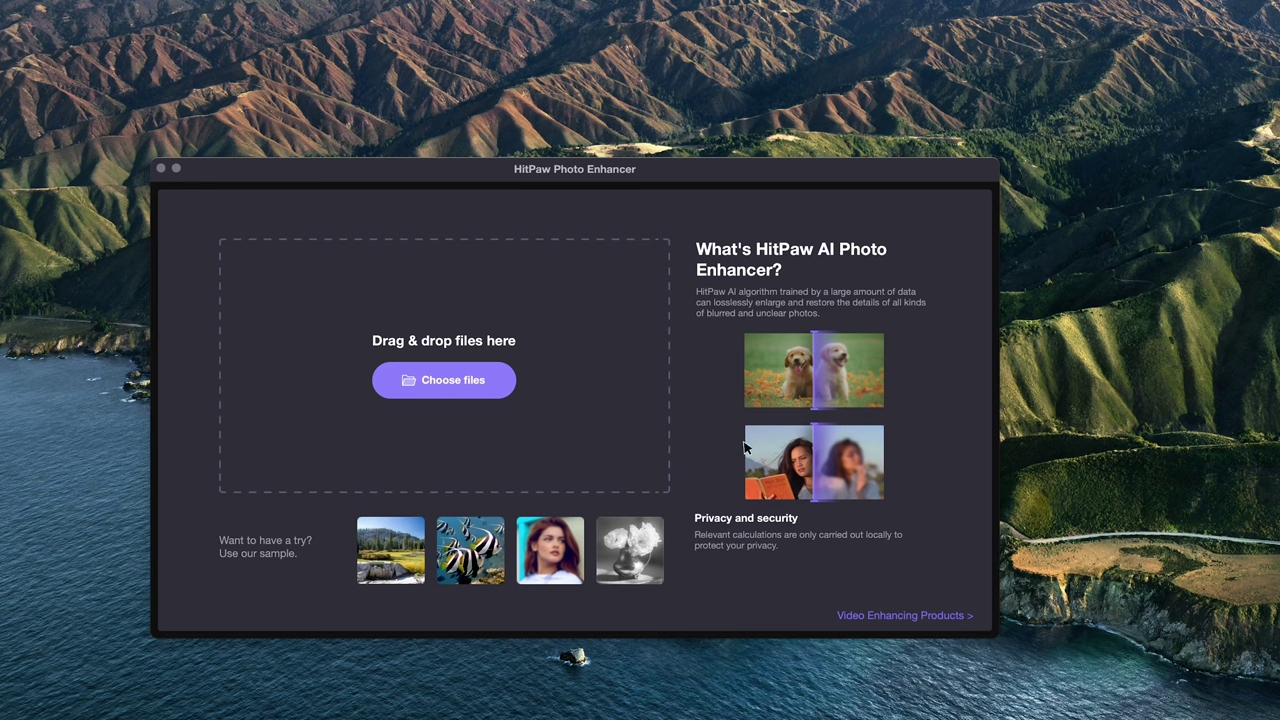
- Import the pexels-moose-photos JPG from the 4.12 folder into the HitPaw Photo Enhancer desktop app
{"action": "left_click", "coordinate": [474, 380]}
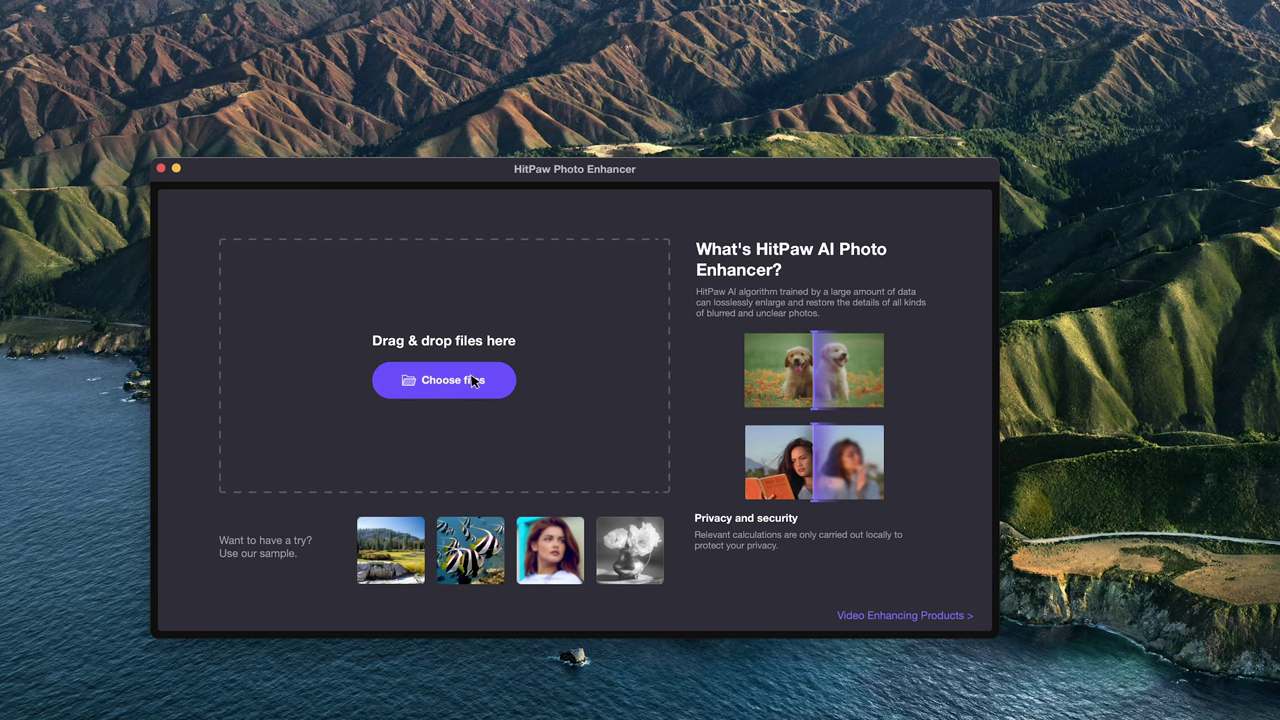
{"action": "left_click", "coordinate": [960, 124]}
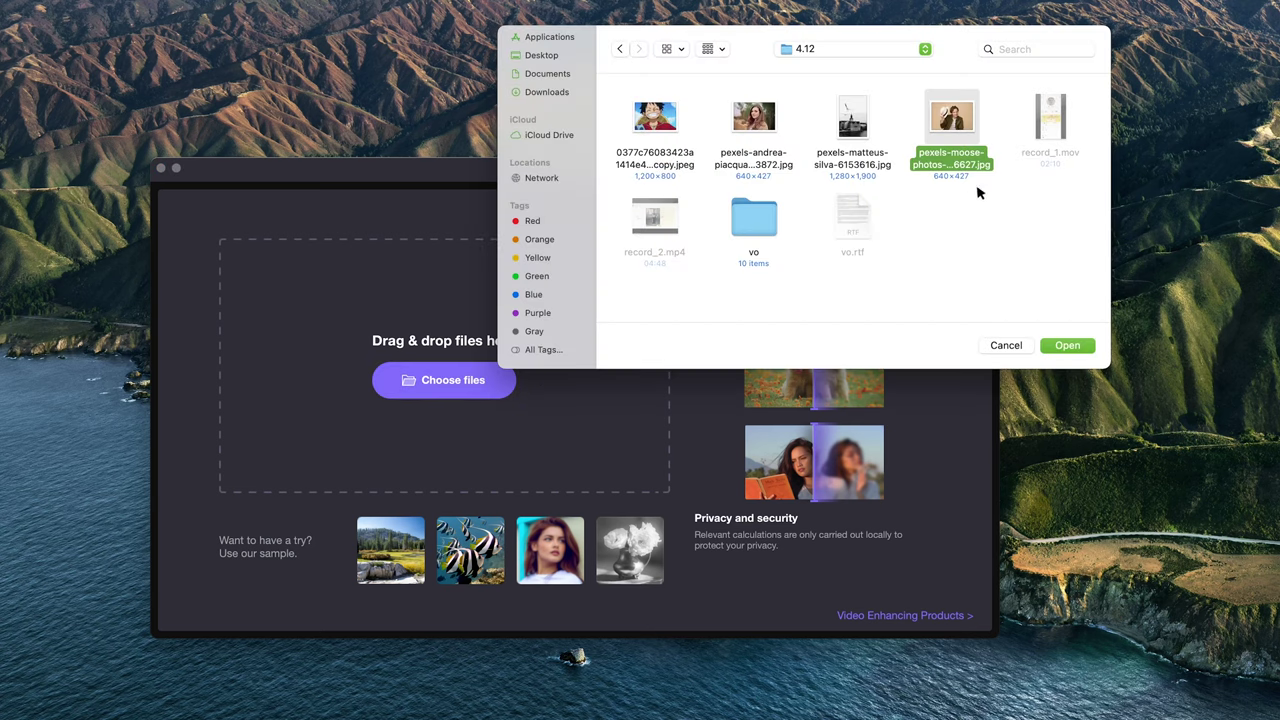
{"action": "left_click", "coordinate": [1065, 346]}
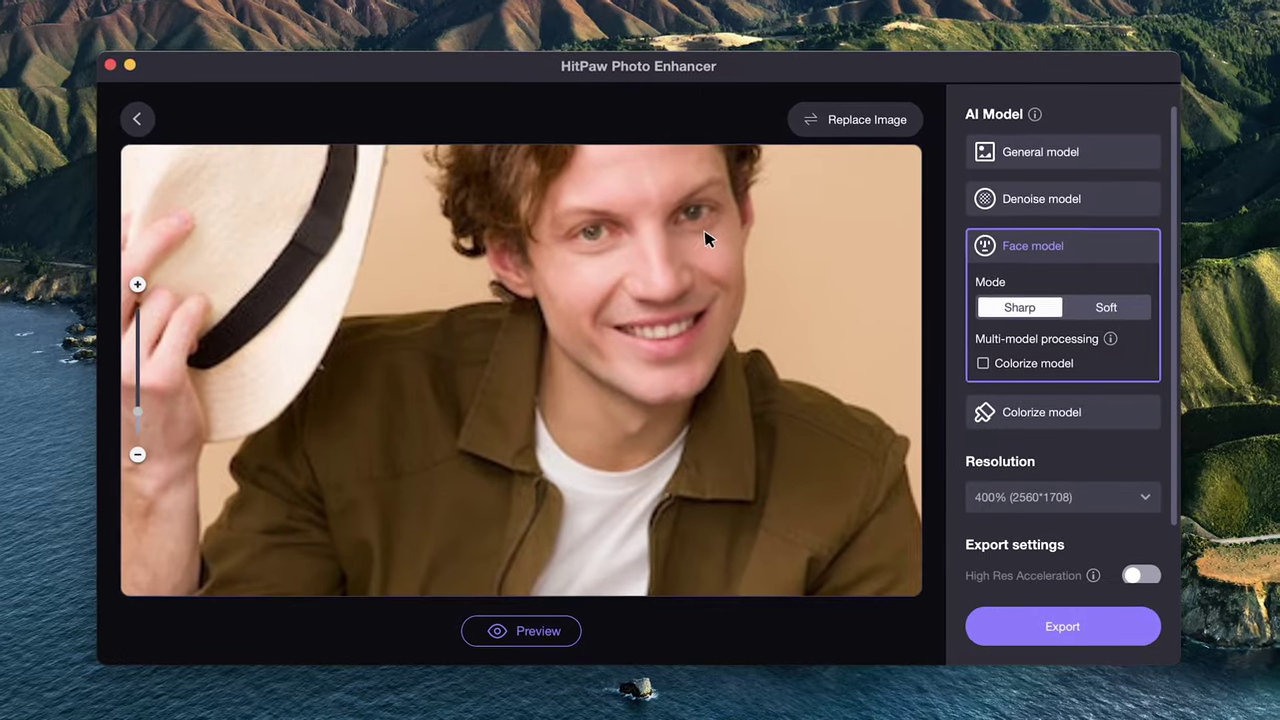
- Review the available AI models for the imported photo and select the General model
{"action": "left_click_drag", "start_coordinate": [704, 238], "coordinate": [624, 347]}
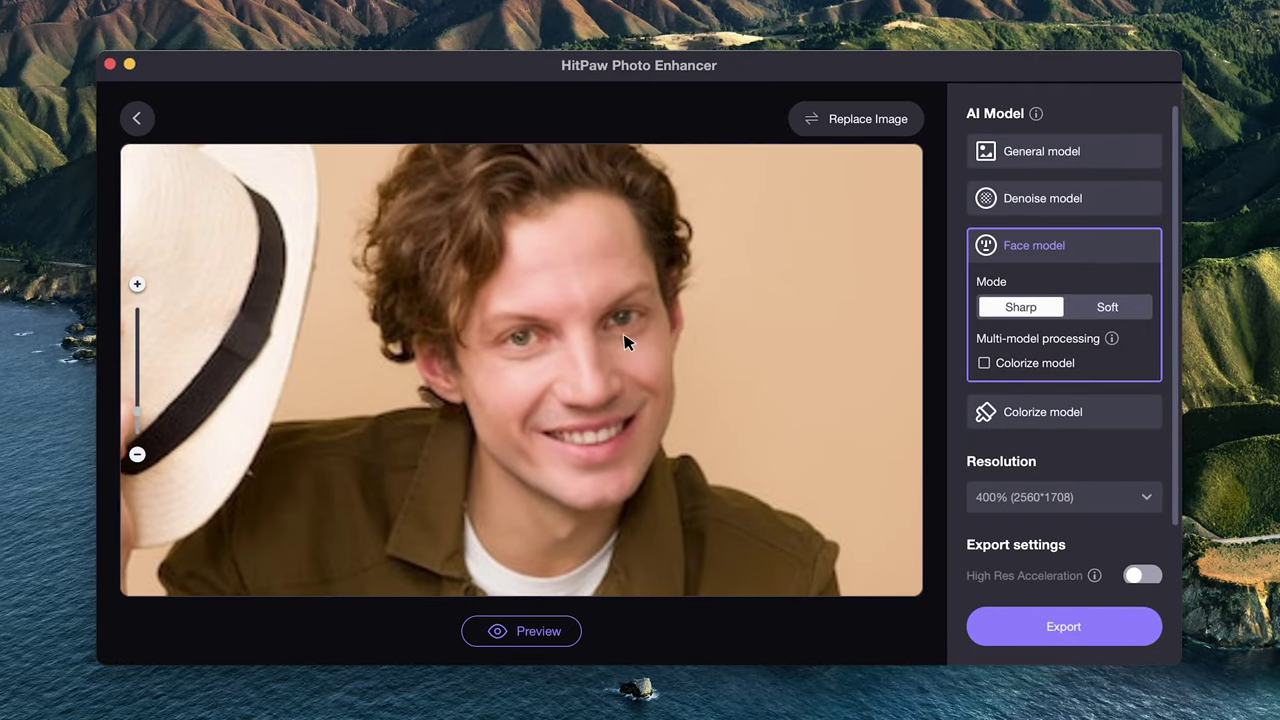
{"action": "scroll", "coordinate": [590, 316], "scroll_direction": "down", "scroll_amount": 3}
{"action": "scroll", "coordinate": [540, 358], "scroll_direction": "up", "scroll_amount": 1}
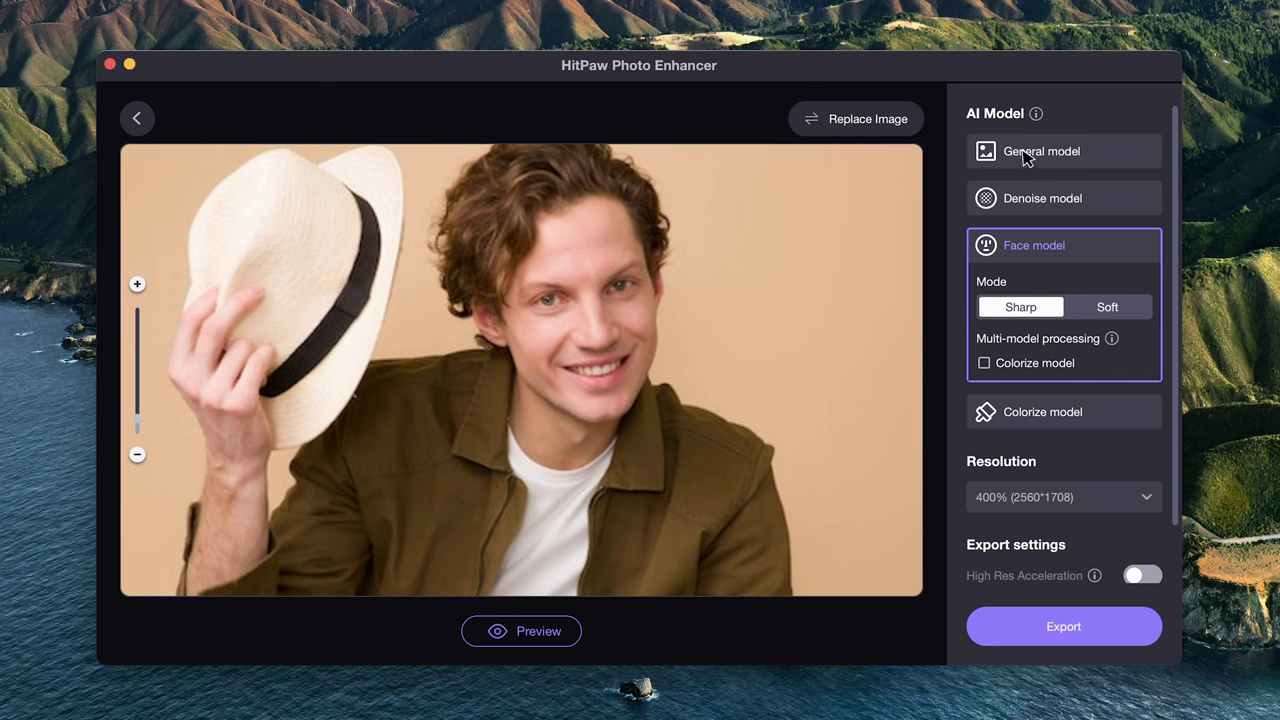
{"action": "mouse_move", "coordinate": [1030, 158]}
{"action": "mouse_move", "coordinate": [1036, 200]}
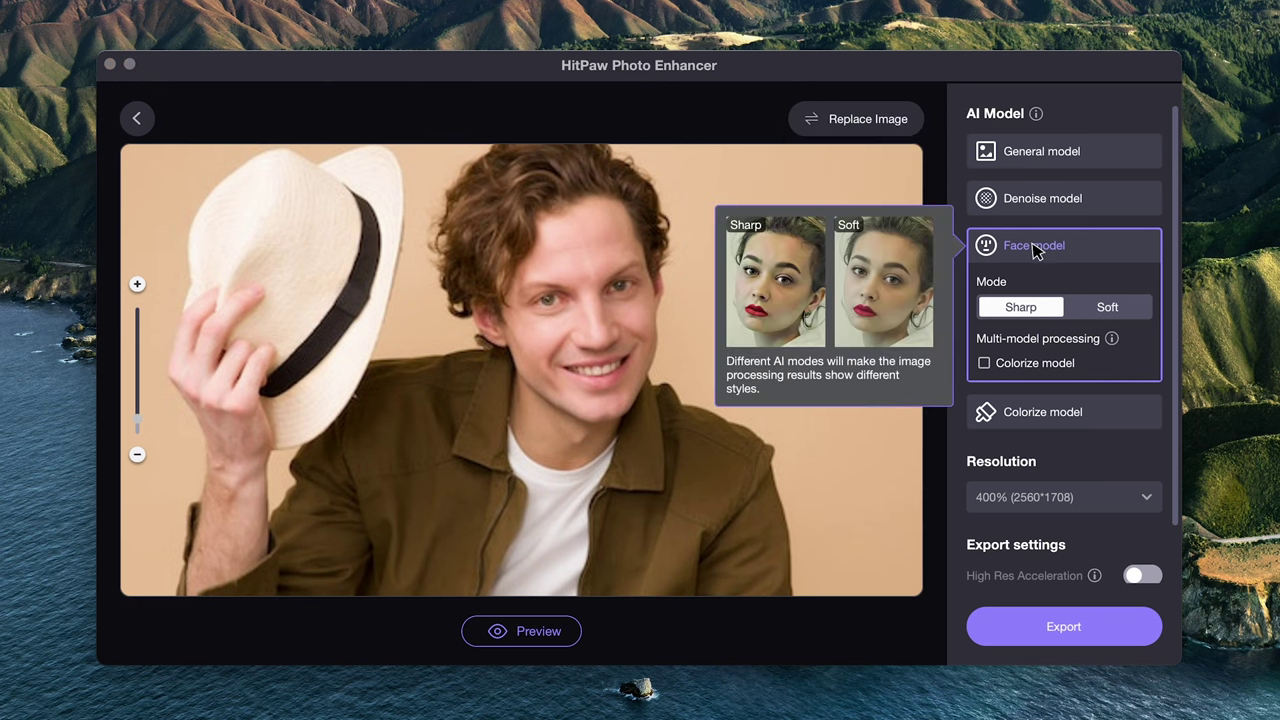
{"action": "mouse_move", "coordinate": [1040, 414]}
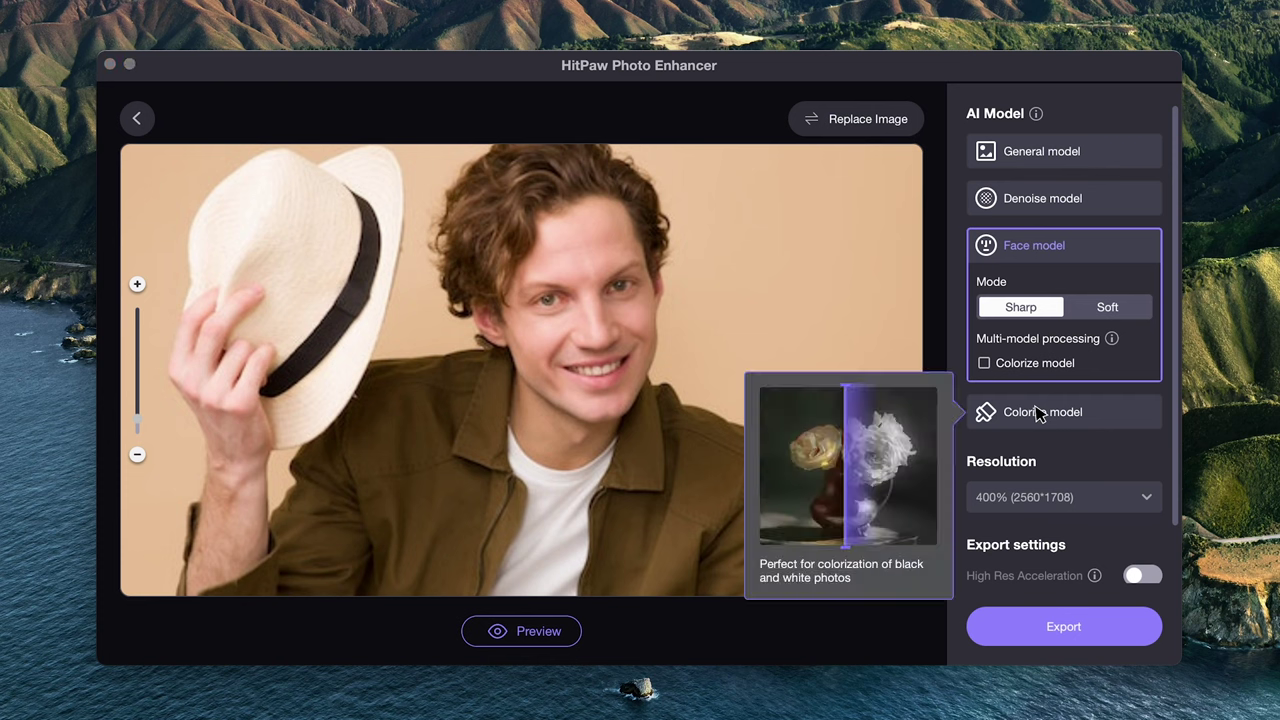
{"action": "left_click", "coordinate": [1068, 155]}
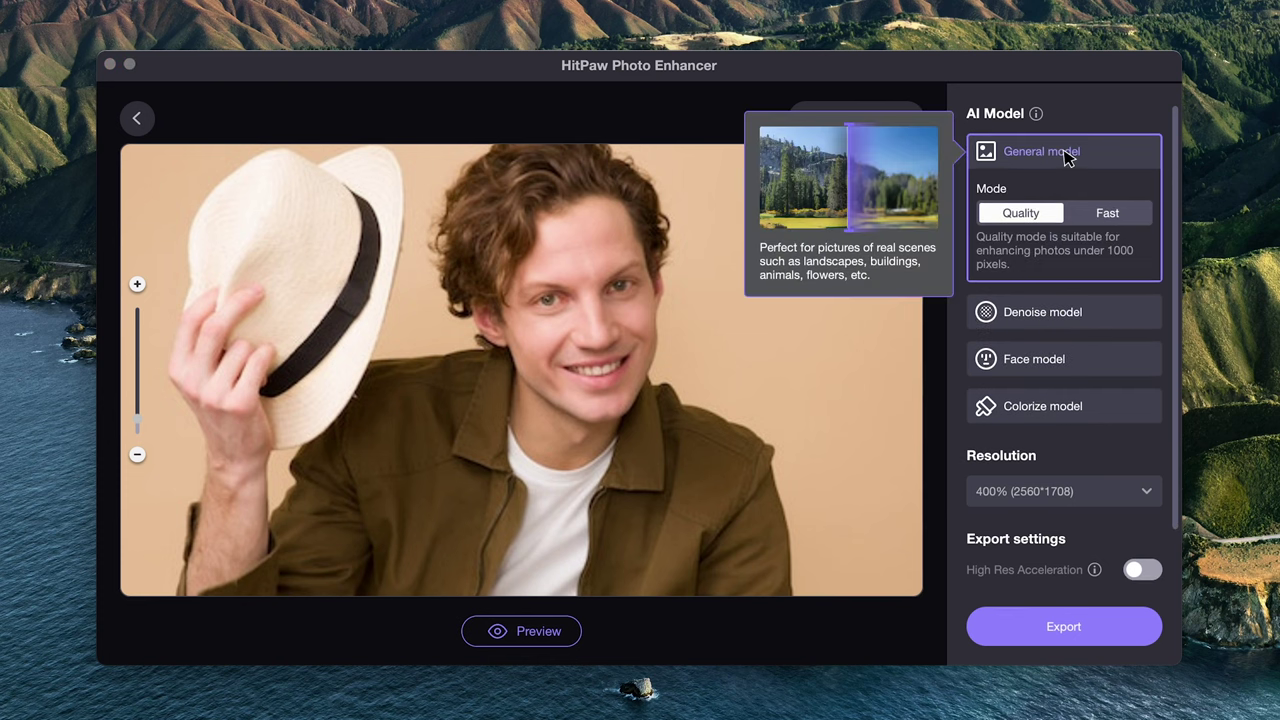
- Choose the Face model for the portrait and set the output resolution to 800% (5120*3416)
{"action": "left_click", "coordinate": [1052, 358]}
{"action": "left_click", "coordinate": [1104, 498]}
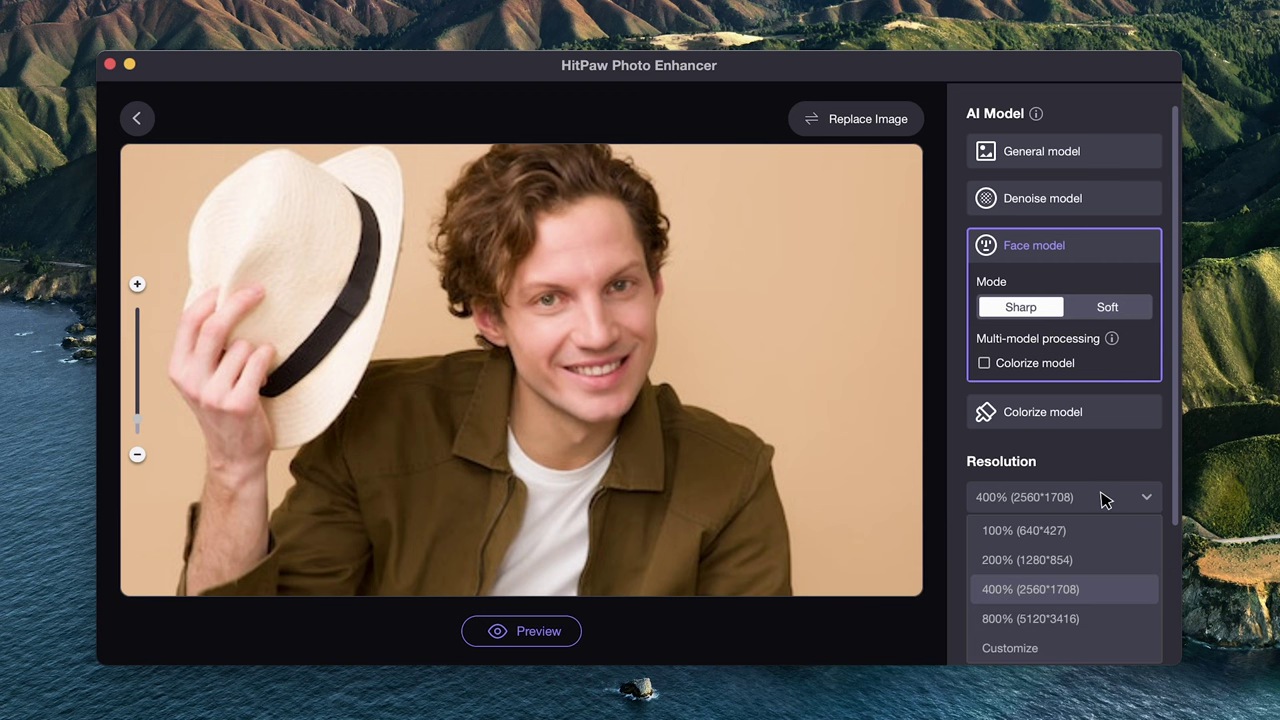
{"action": "left_click", "coordinate": [1055, 618]}
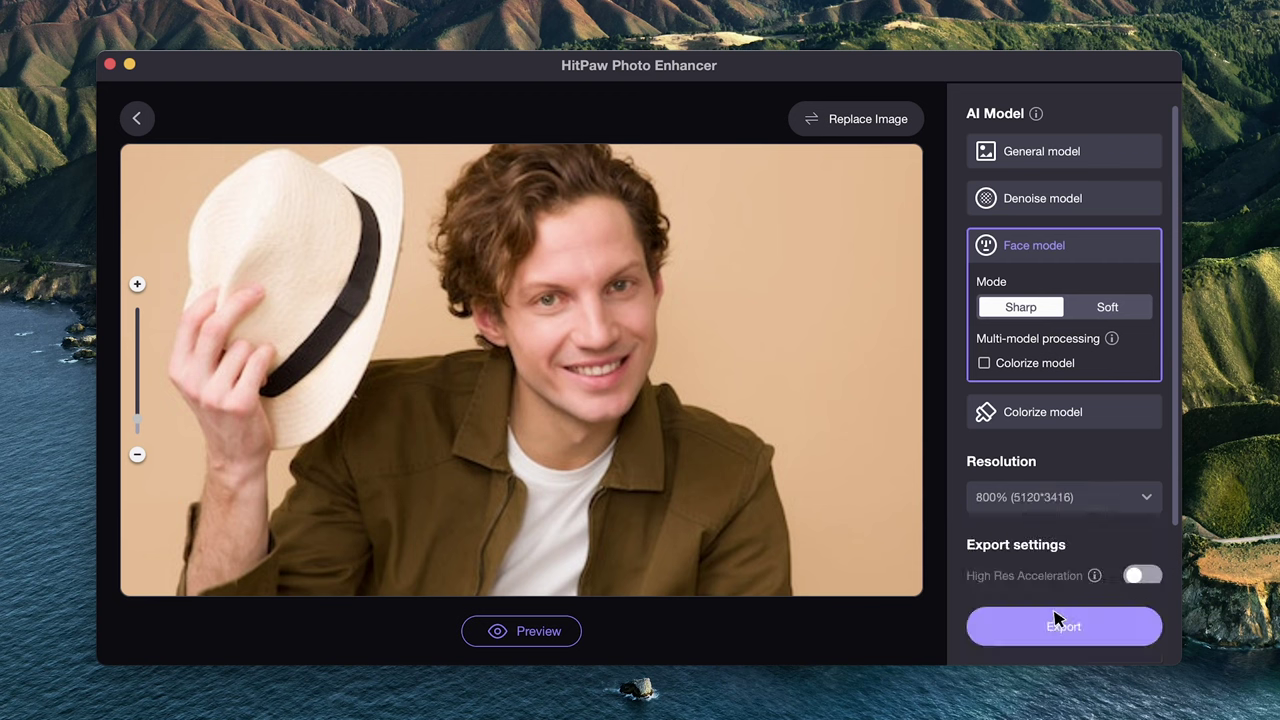
- Turn High Res Acceleration on and back off, and generate a preview of the enhanced portrait
{"action": "scroll", "coordinate": [1120, 489], "scroll_direction": "down", "scroll_amount": 2}
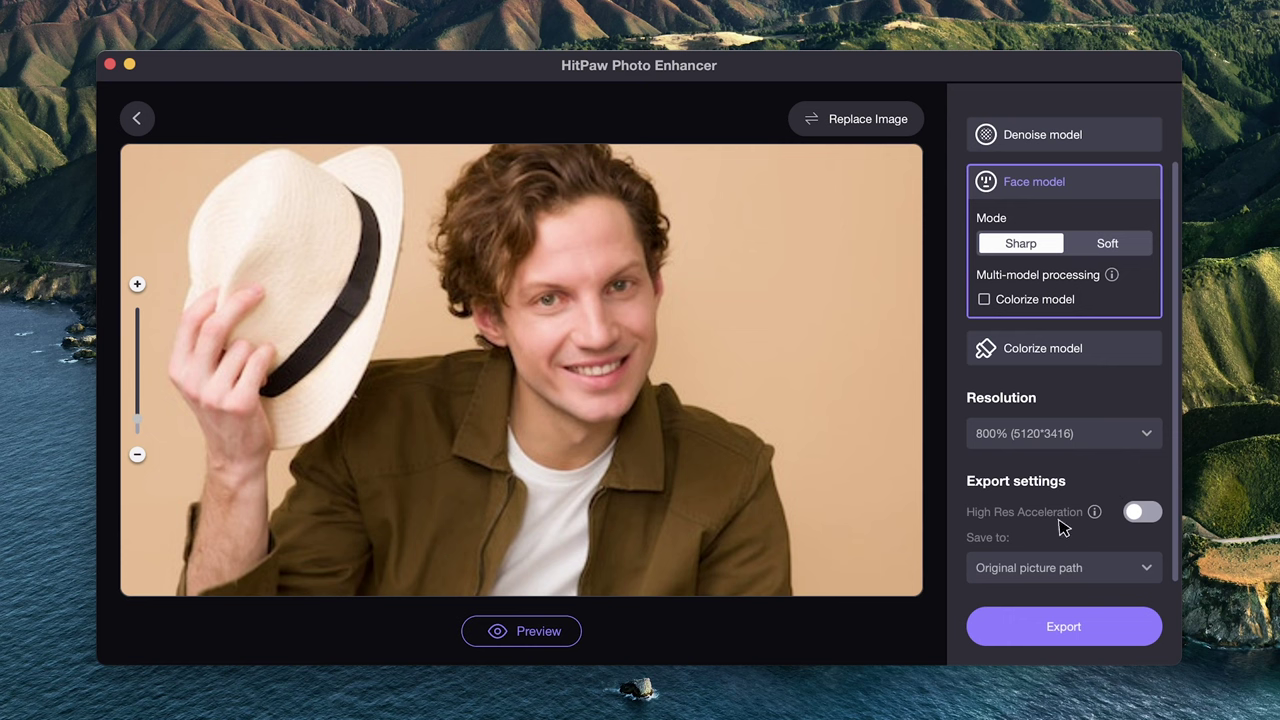
{"action": "mouse_move", "coordinate": [1101, 509]}
{"action": "left_click", "coordinate": [1143, 513]}
{"action": "left_click", "coordinate": [1146, 514]}
{"action": "left_click", "coordinate": [553, 632]}
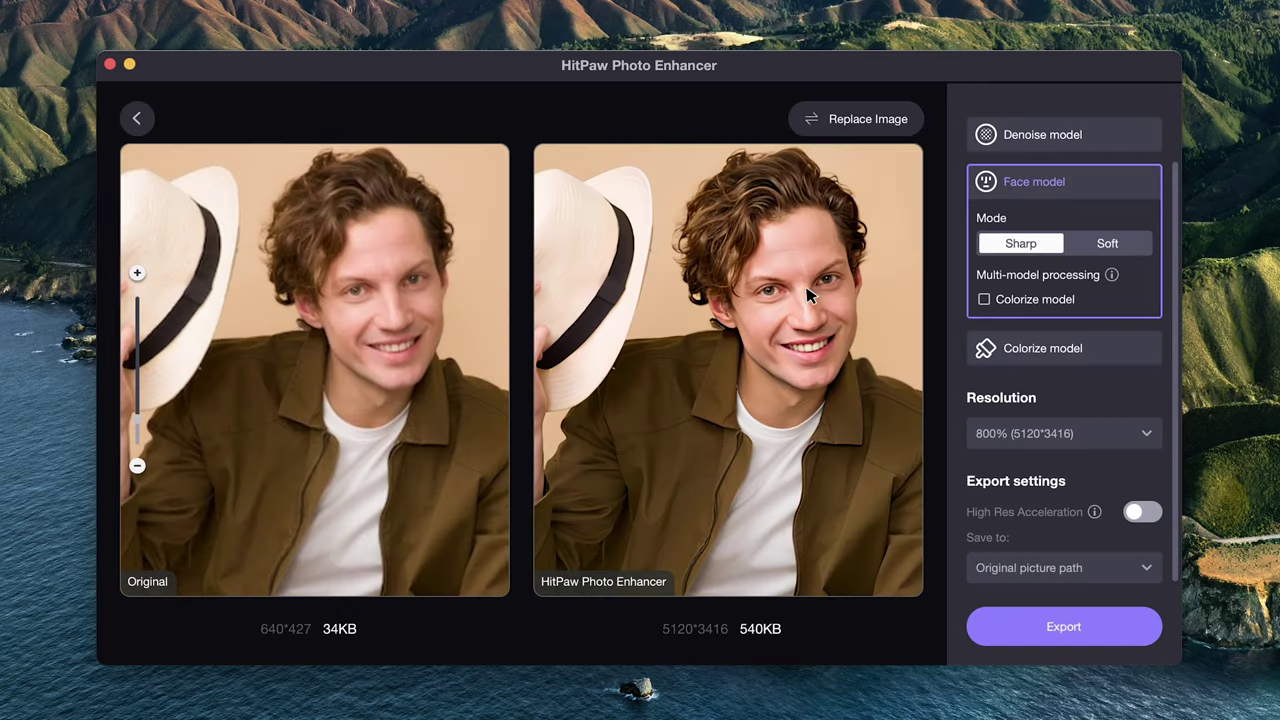
- Compare the face, hat and clothing details between the original and the enhanced portrait
{"action": "left_click_drag", "start_coordinate": [807, 289], "coordinate": [759, 349]}
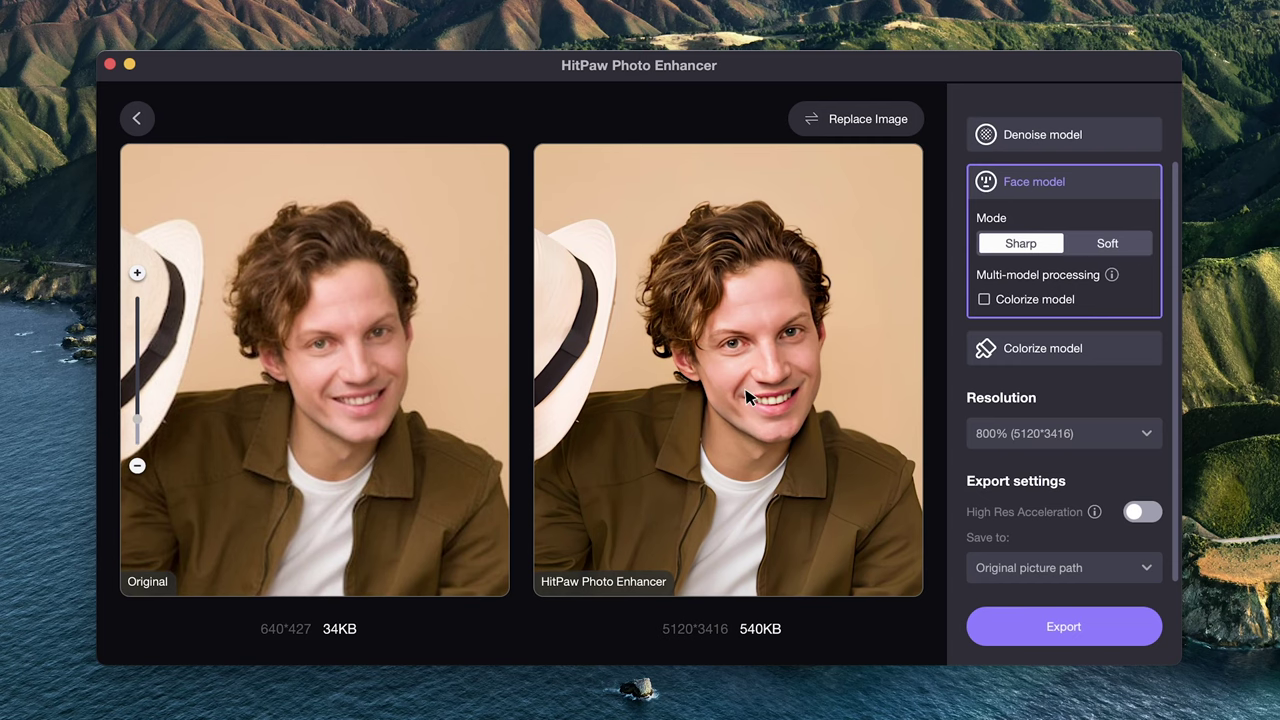
{"action": "scroll", "coordinate": [750, 394], "scroll_direction": "up", "scroll_amount": 5}
{"action": "scroll", "coordinate": [771, 402], "scroll_direction": "down", "scroll_amount": 5}
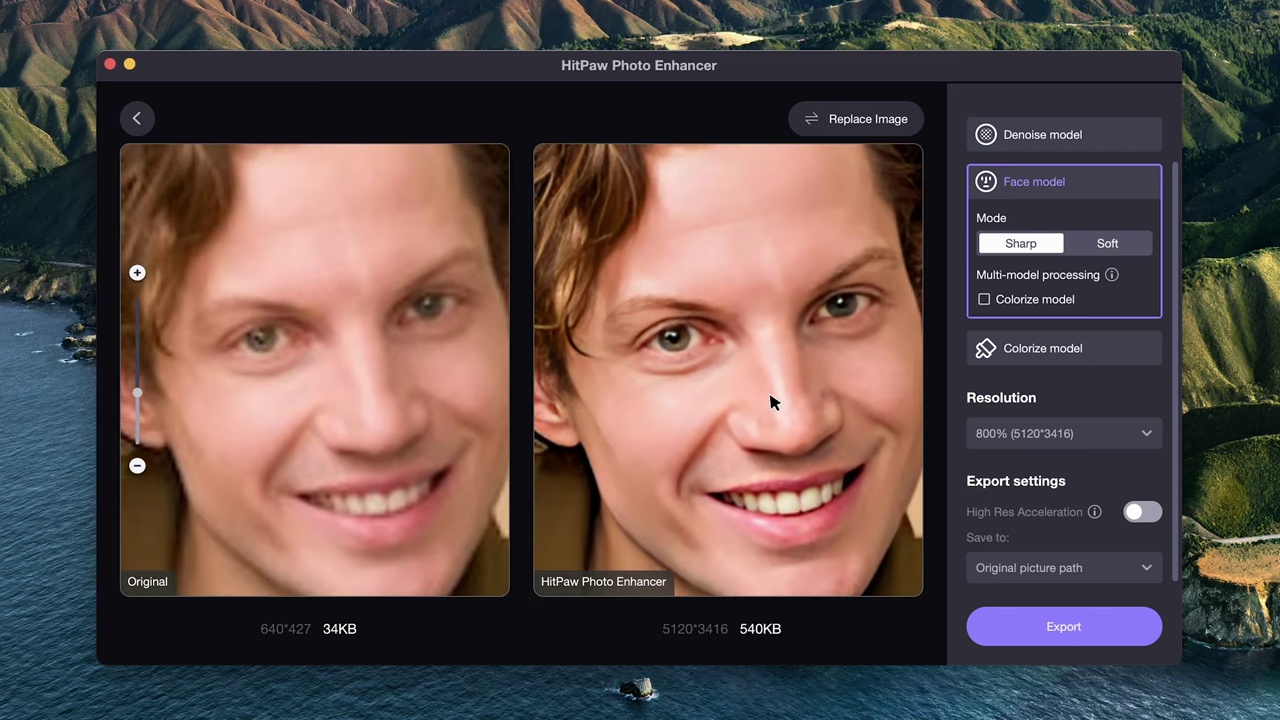
{"action": "scroll", "coordinate": [748, 420], "scroll_direction": "down", "scroll_amount": 3}
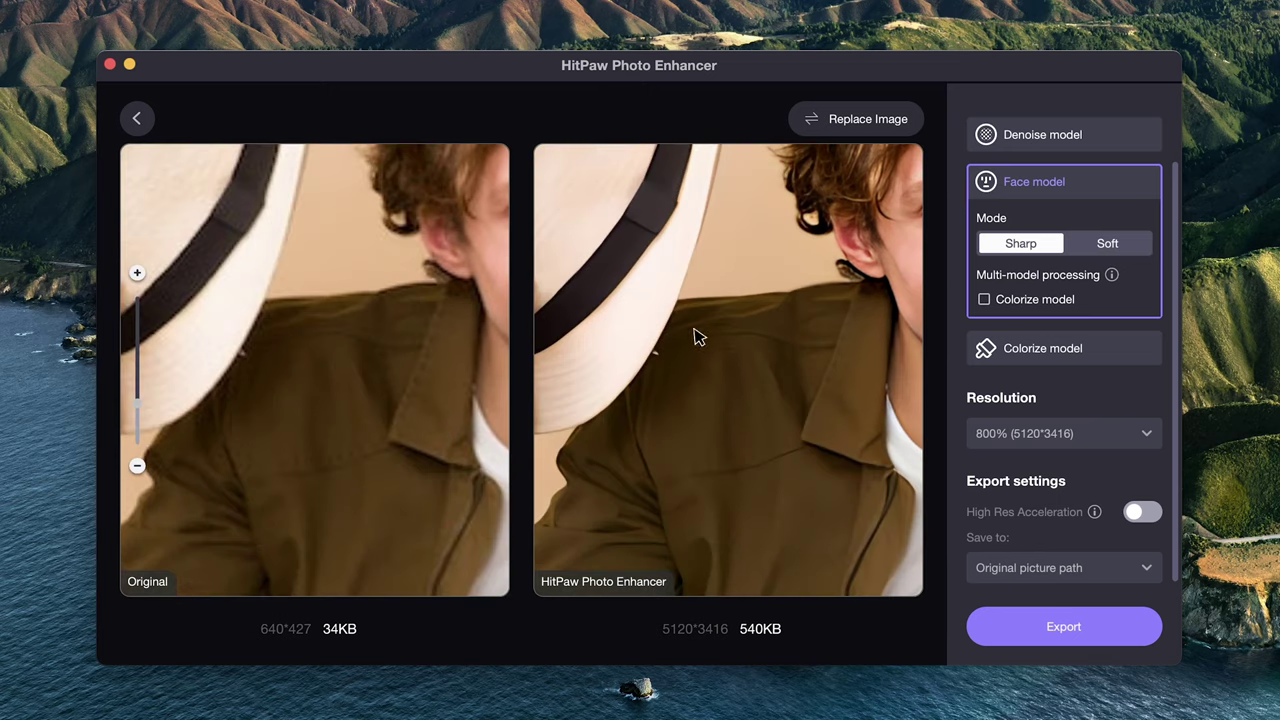
{"action": "scroll", "coordinate": [848, 514], "scroll_direction": "down", "scroll_amount": 3}
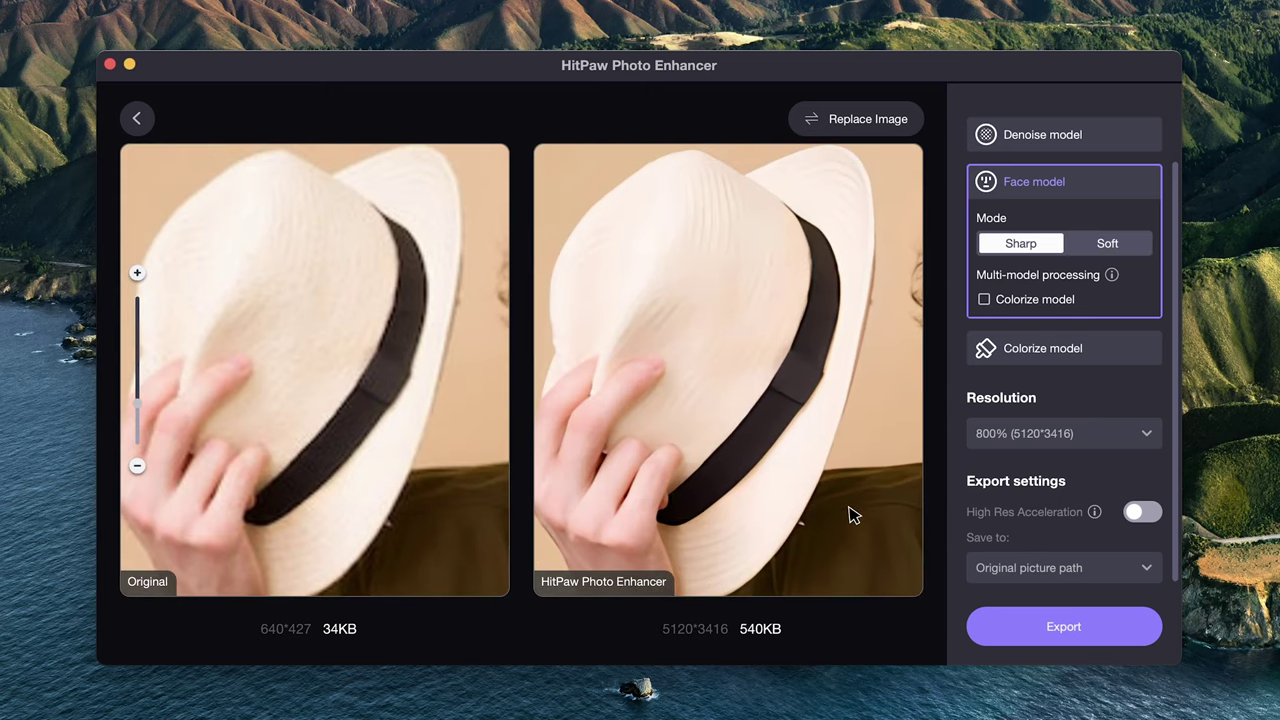
{"action": "left_click_drag", "start_coordinate": [848, 510], "coordinate": [968, 212]}
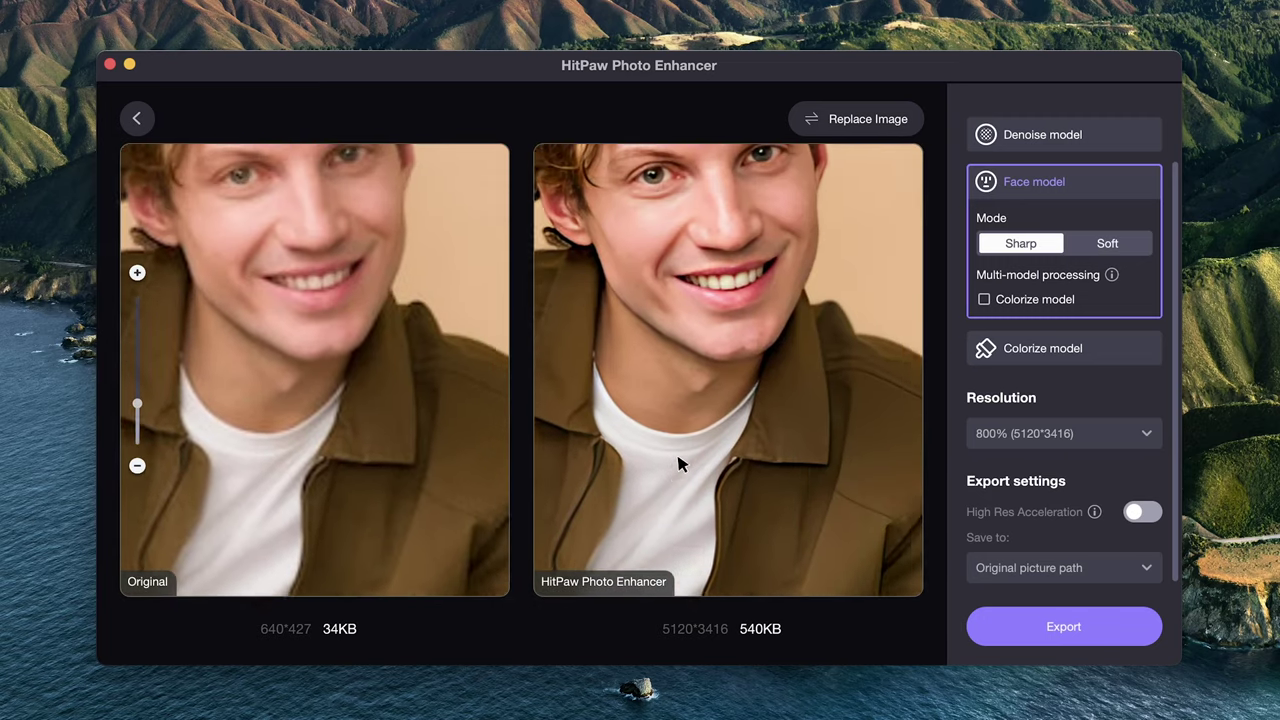
{"action": "left_click_drag", "start_coordinate": [678, 464], "coordinate": [740, 600]}
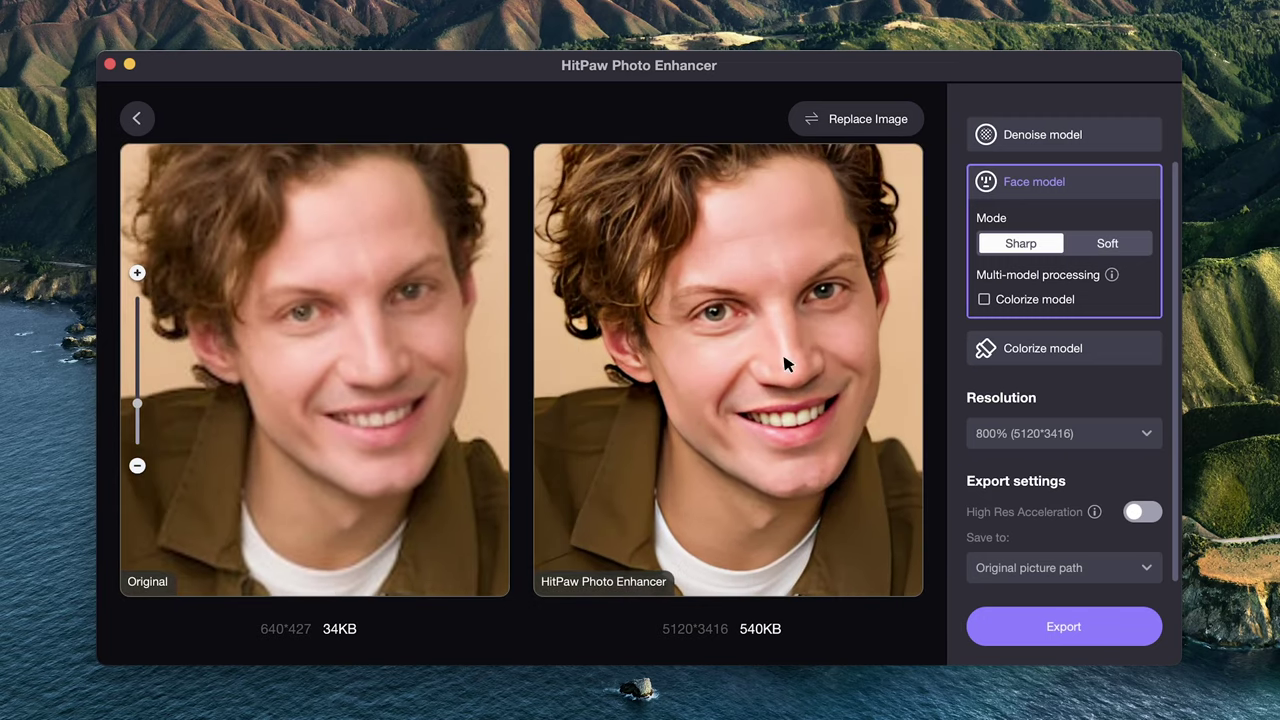
- Export the enhanced portrait to the original picture path and close the export message
{"action": "scroll", "coordinate": [786, 363], "scroll_direction": "down", "scroll_amount": 2}
{"action": "left_click", "coordinate": [1093, 634]}
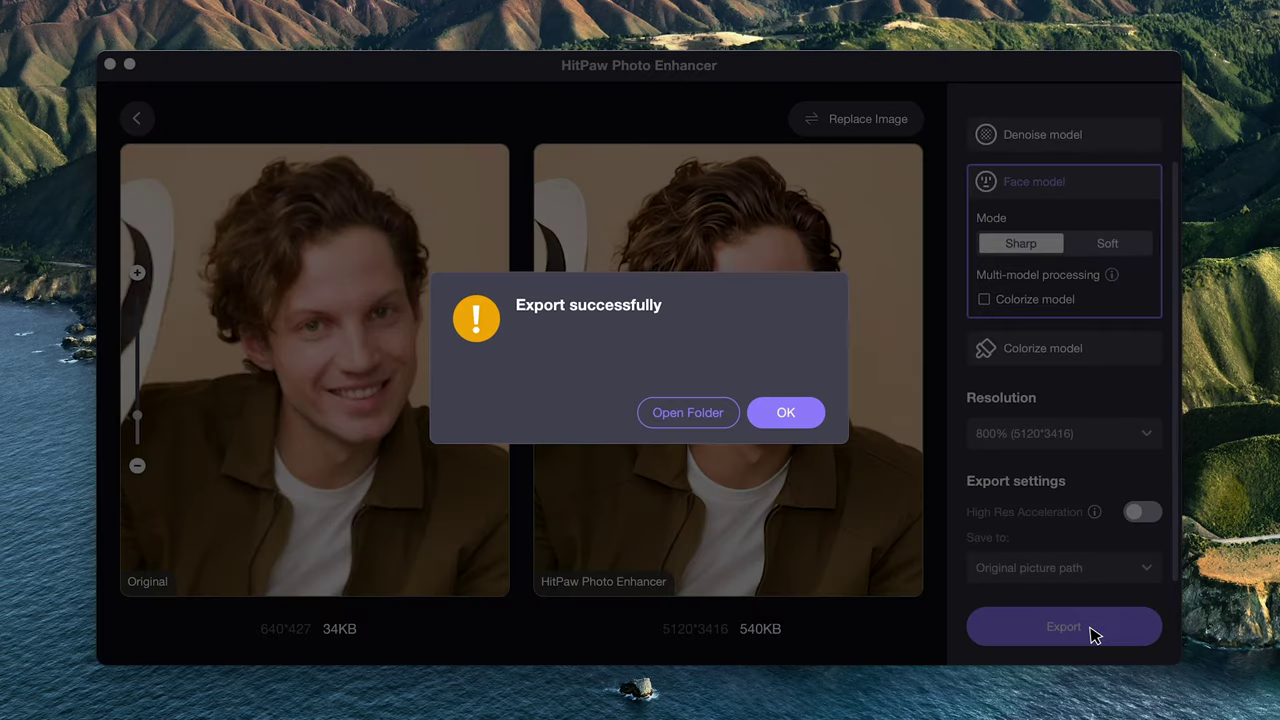
{"action": "left_click", "coordinate": [787, 414]}
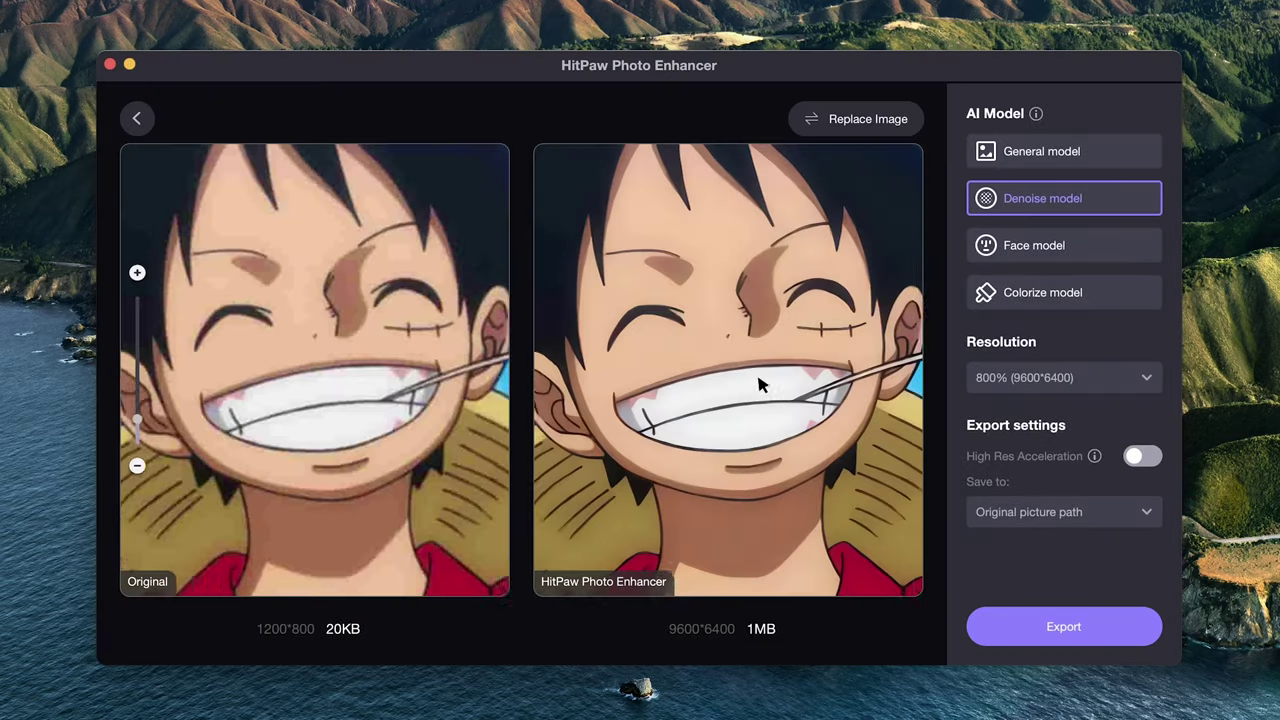
- Compare the original and enhanced versions of the denoised anime image and the colorized riverside building photo
{"action": "scroll", "coordinate": [757, 380], "scroll_direction": "up", "scroll_amount": 5}
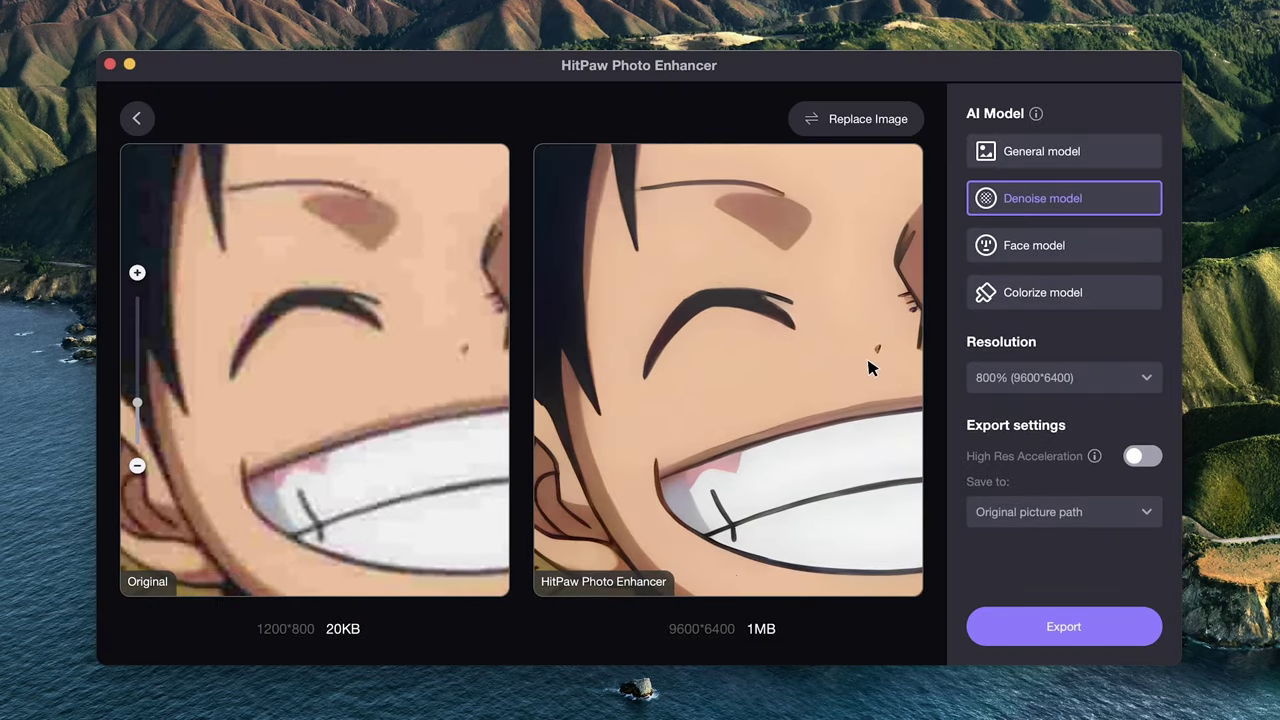
{"action": "scroll", "coordinate": [637, 366], "scroll_direction": "down", "scroll_amount": 5}
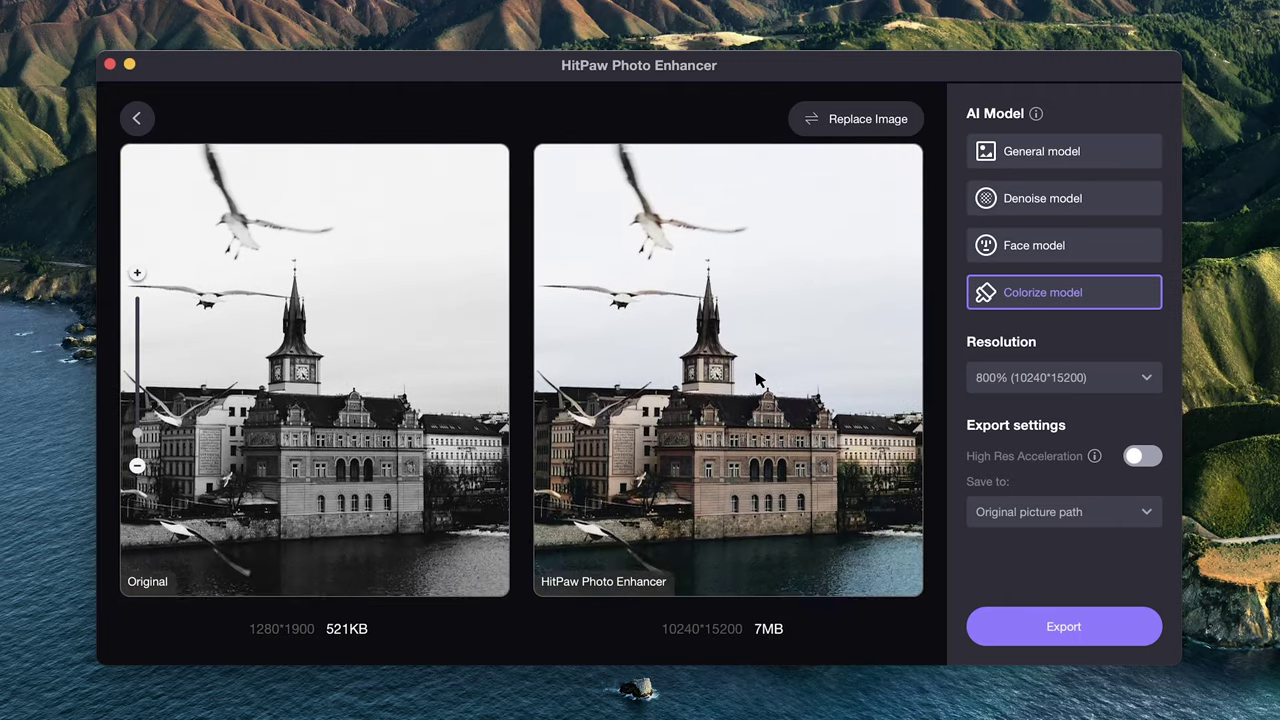
{"action": "scroll", "coordinate": [757, 380], "scroll_direction": "down", "scroll_amount": 3}
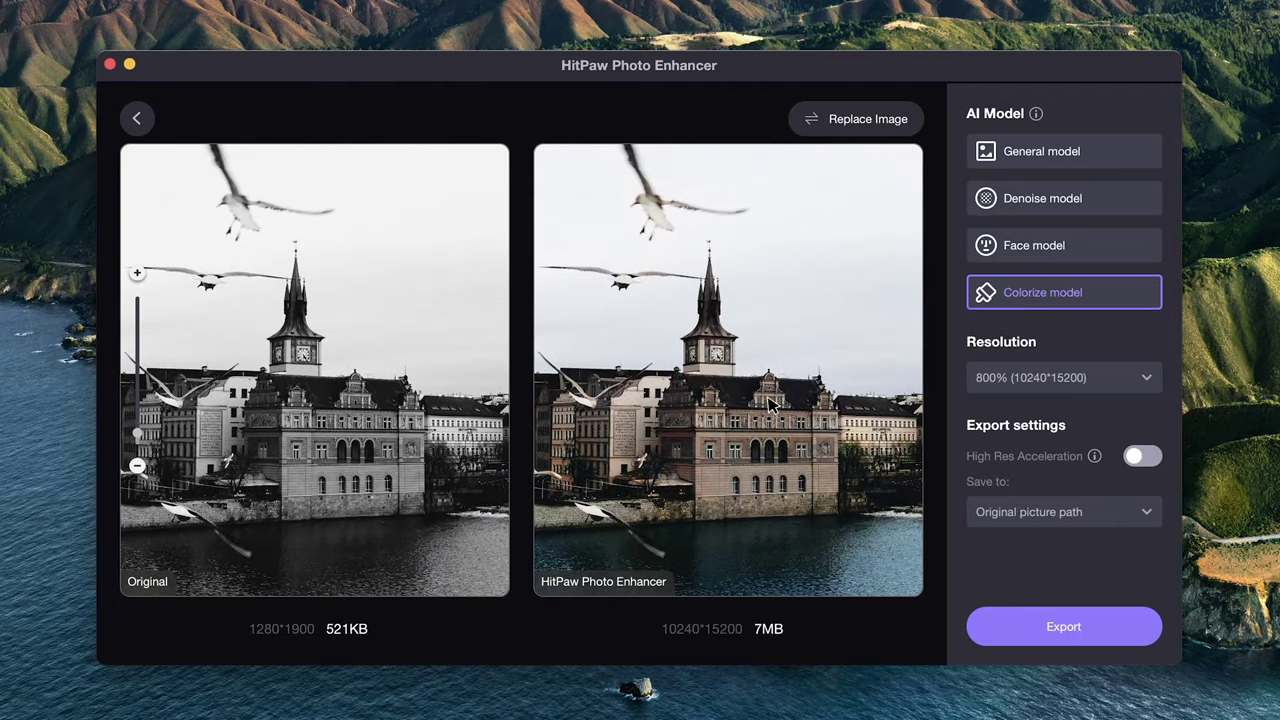
{"action": "scroll", "coordinate": [757, 430], "scroll_direction": "up", "scroll_amount": 3}
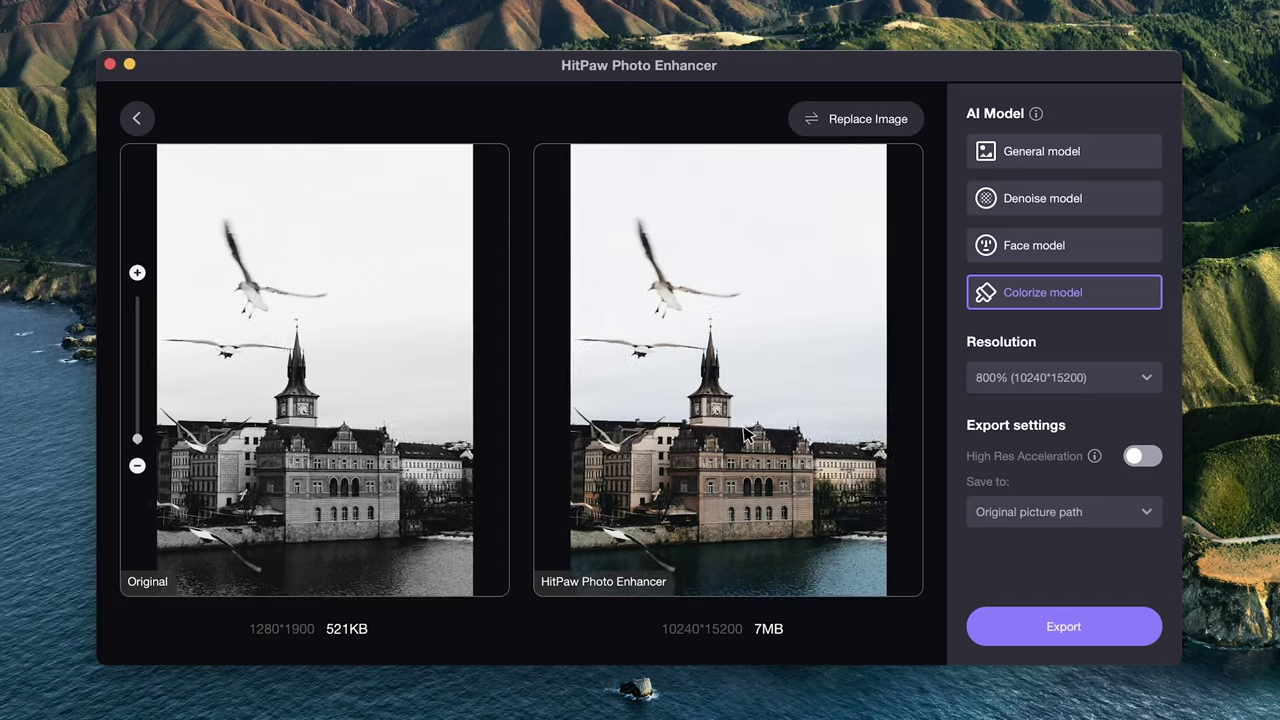
{"action": "scroll", "coordinate": [745, 437], "scroll_direction": "down", "scroll_amount": 3}
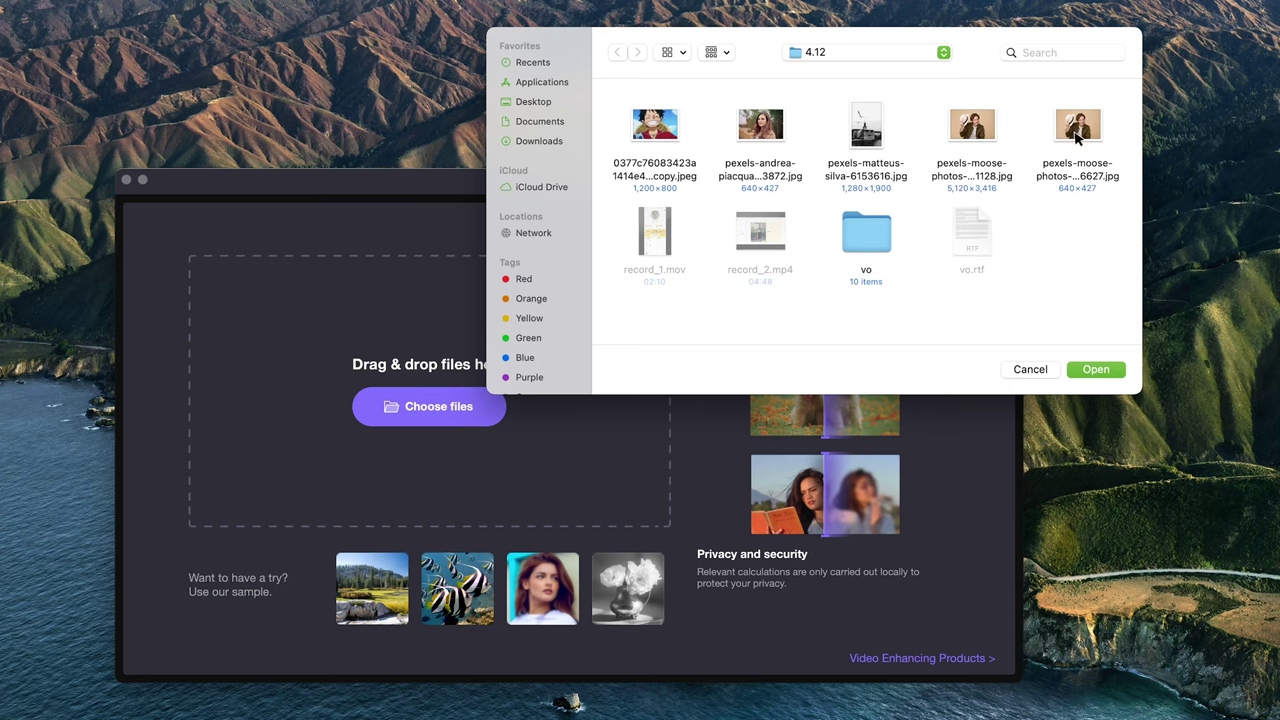
- Import the anime JPEG, the woman's portrait, the black-and-white building photo and the 640×427 hat portrait from the 4.12 folder together
{"action": "left_click", "coordinate": [1078, 135]}
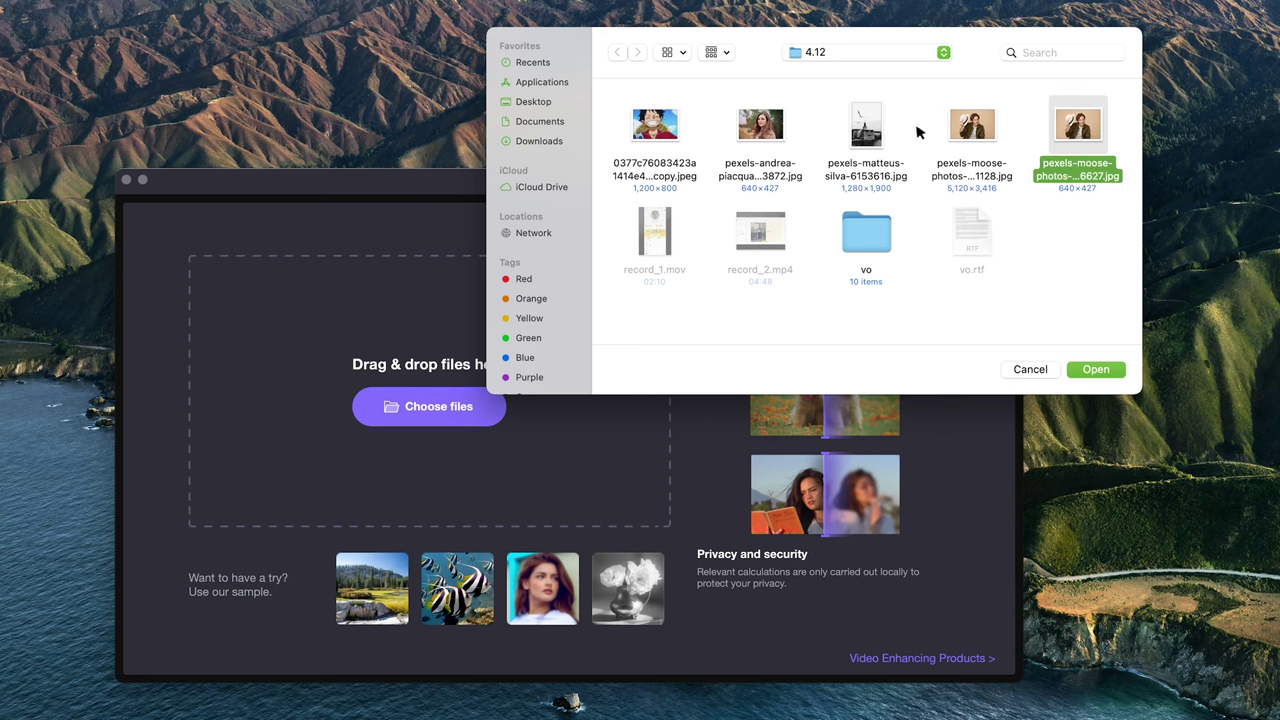
{"action": "left_click", "coordinate": [885, 131], "text": "super"}
{"action": "left_click", "coordinate": [778, 132], "text": "super"}
{"action": "left_click", "coordinate": [673, 128], "text": "super"}
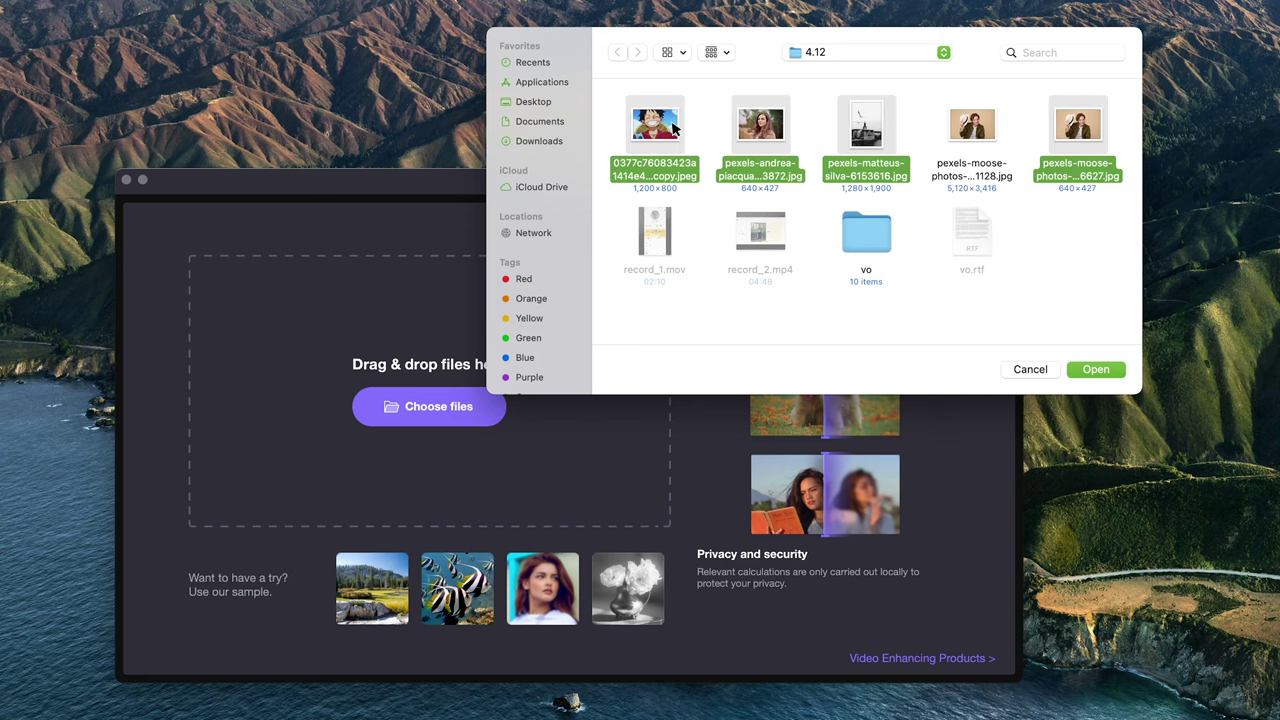
{"action": "left_click", "coordinate": [1094, 370]}
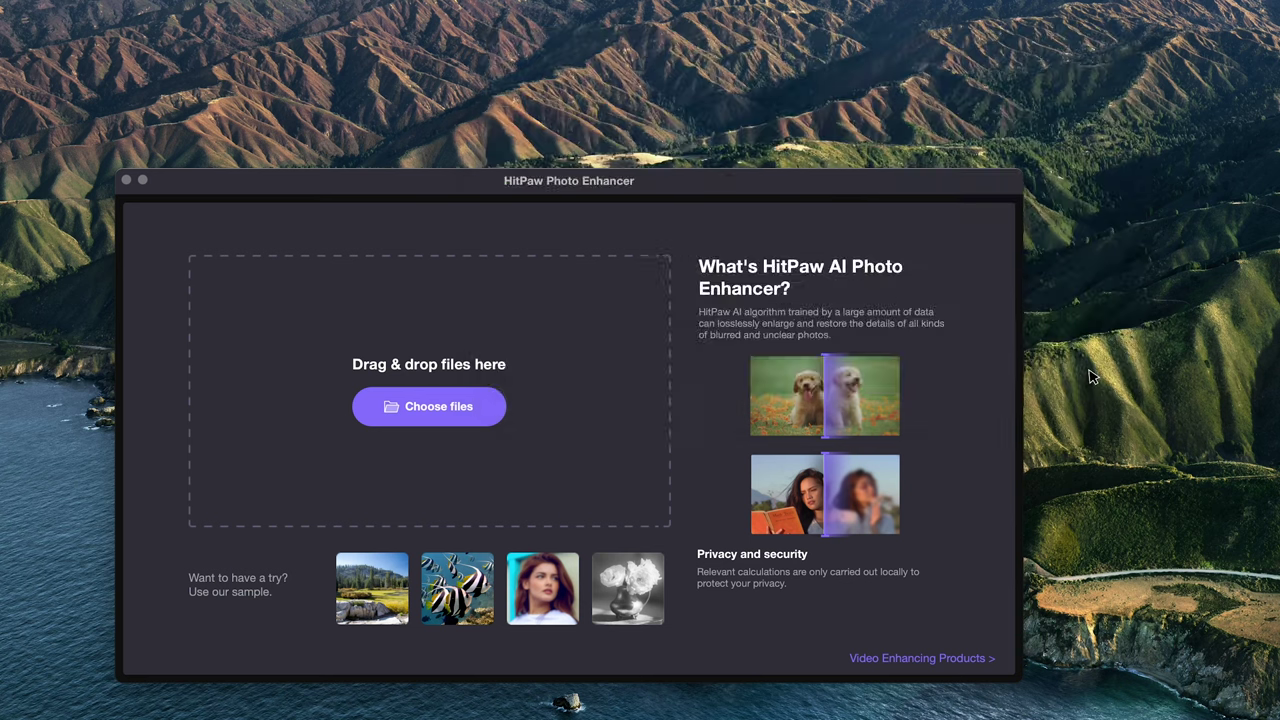
- Assign the Denoise model to the anime image and the Face model to both portraits
{"action": "left_click", "coordinate": [220, 328]}
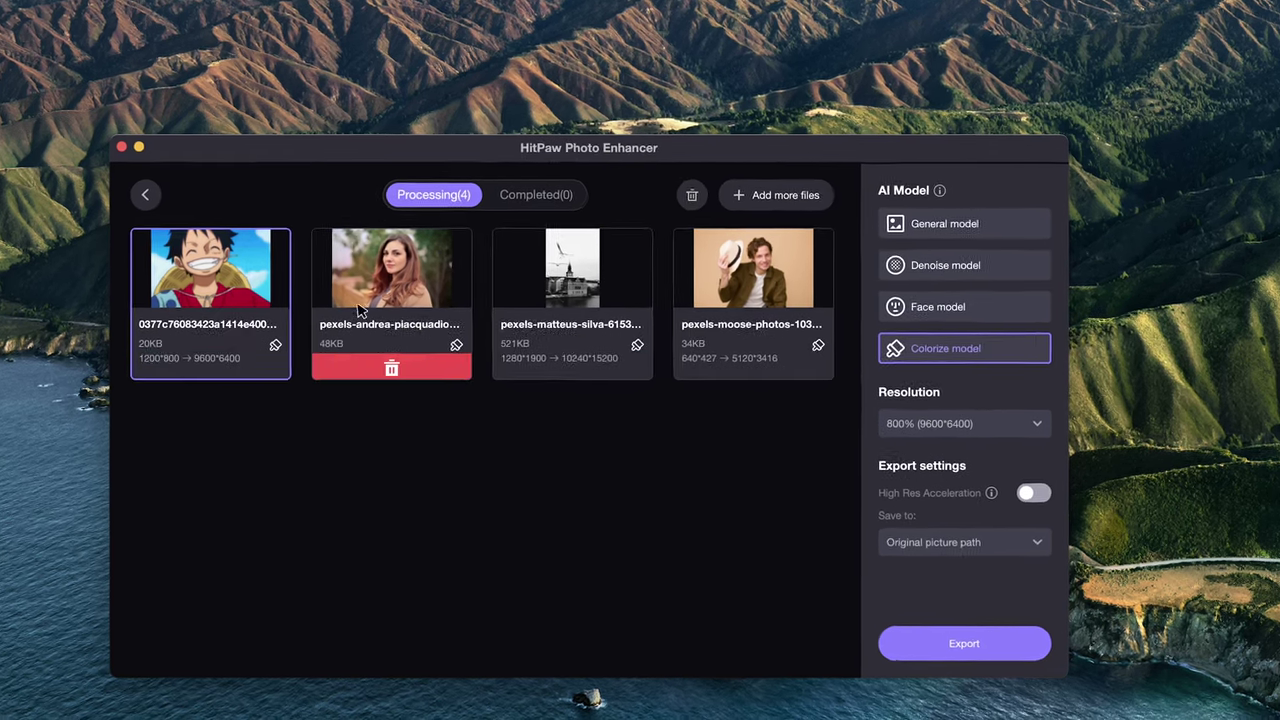
{"action": "left_click", "coordinate": [911, 298]}
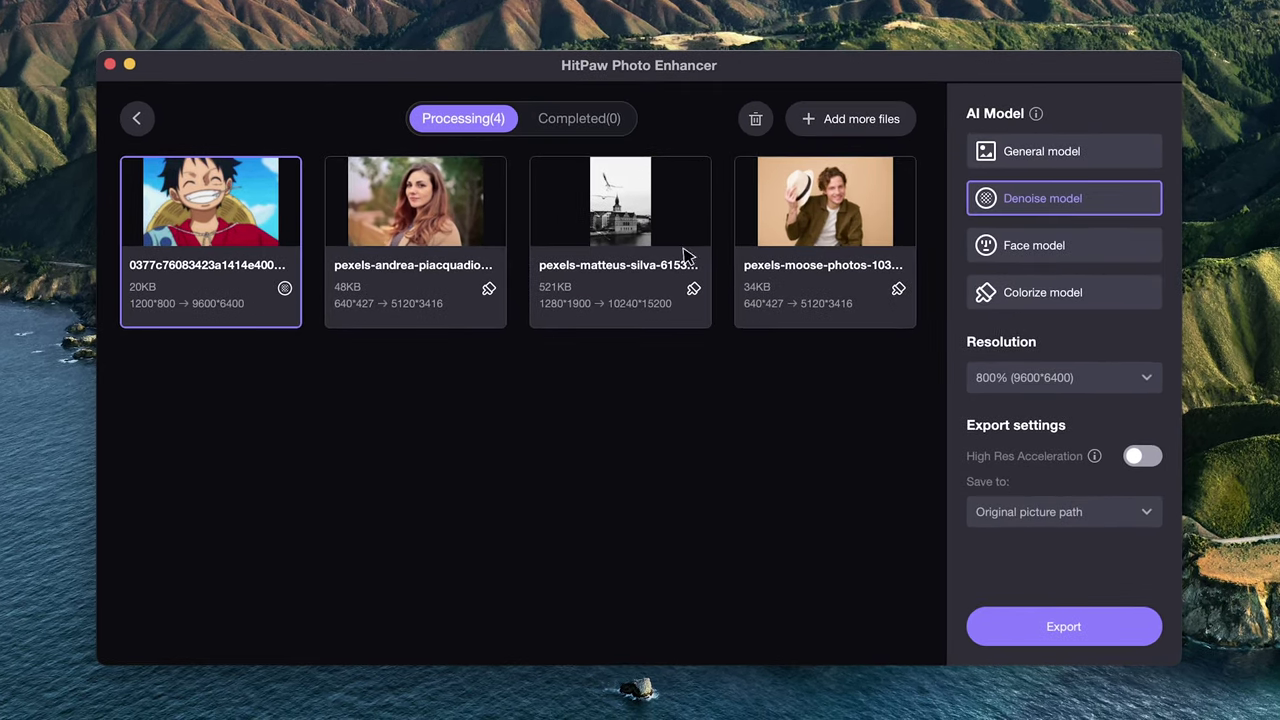
{"action": "left_click", "coordinate": [442, 218]}
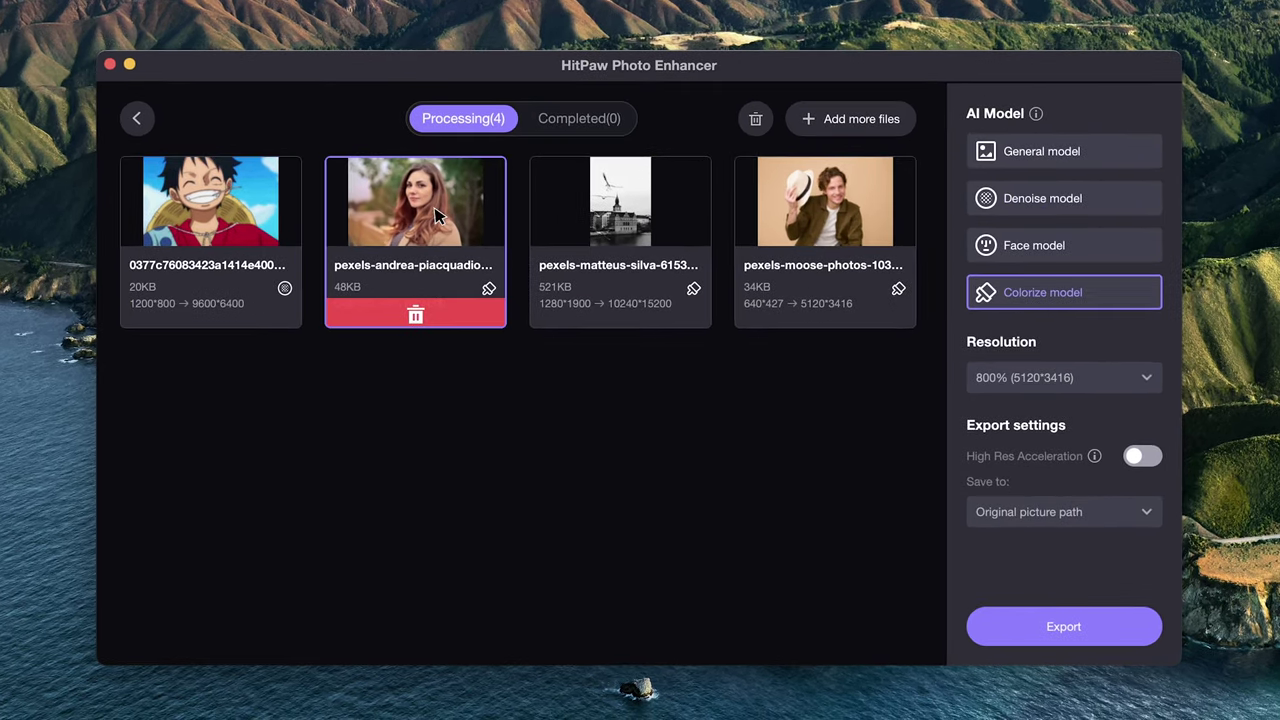
{"action": "left_click", "coordinate": [1030, 247]}
{"action": "left_click", "coordinate": [810, 218]}
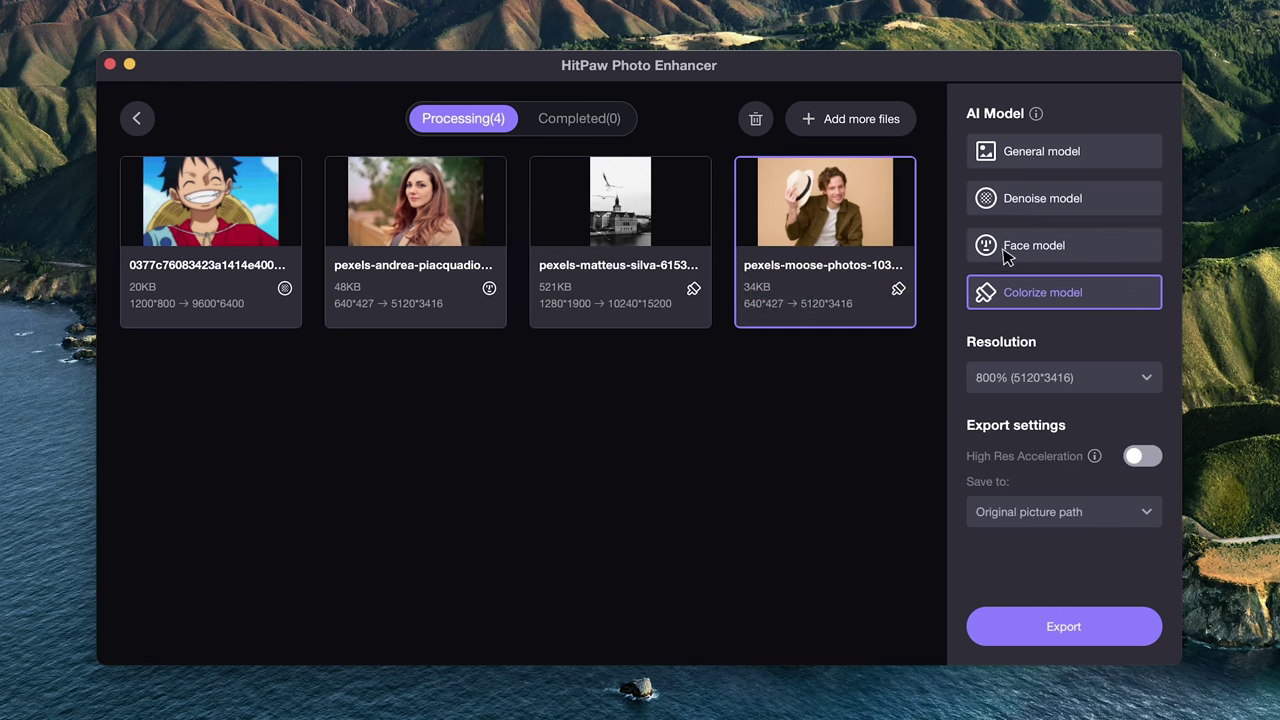
{"action": "left_click", "coordinate": [1006, 248]}
- Check the model assigned to the black-and-white building photo and start the batch export of all four images
{"action": "left_click", "coordinate": [680, 223]}
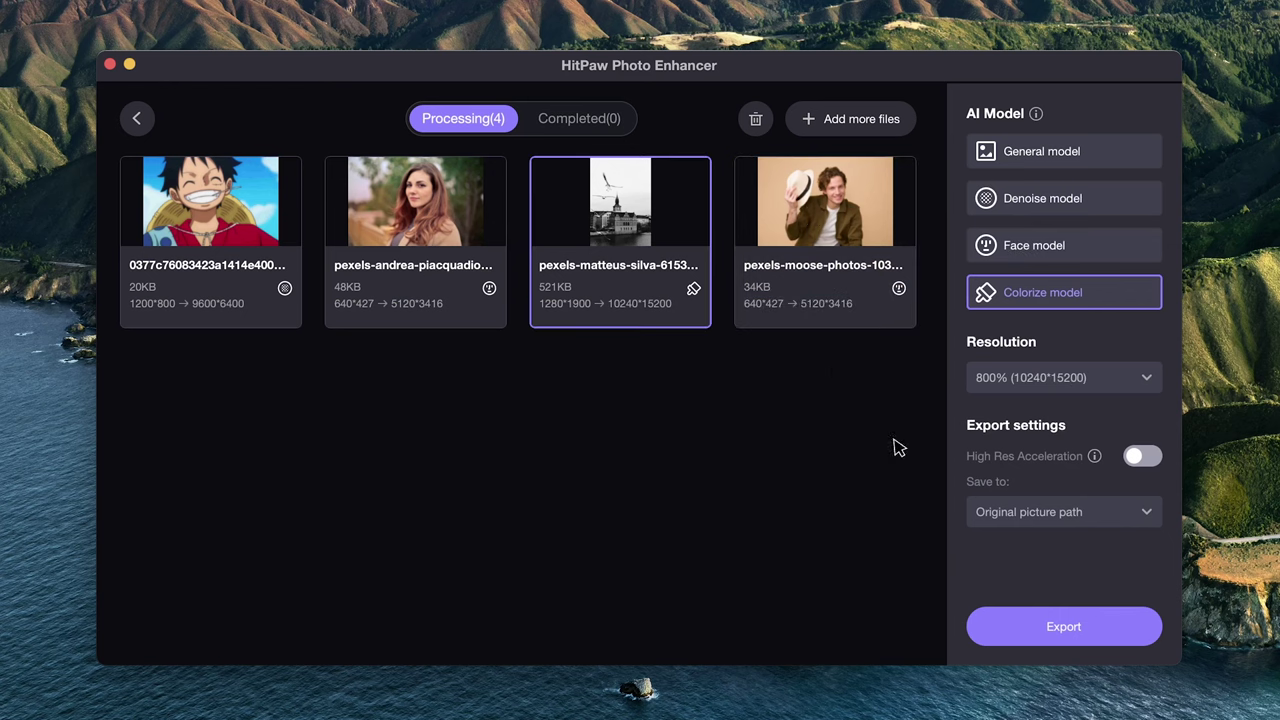
{"action": "left_click", "coordinate": [1095, 633]}
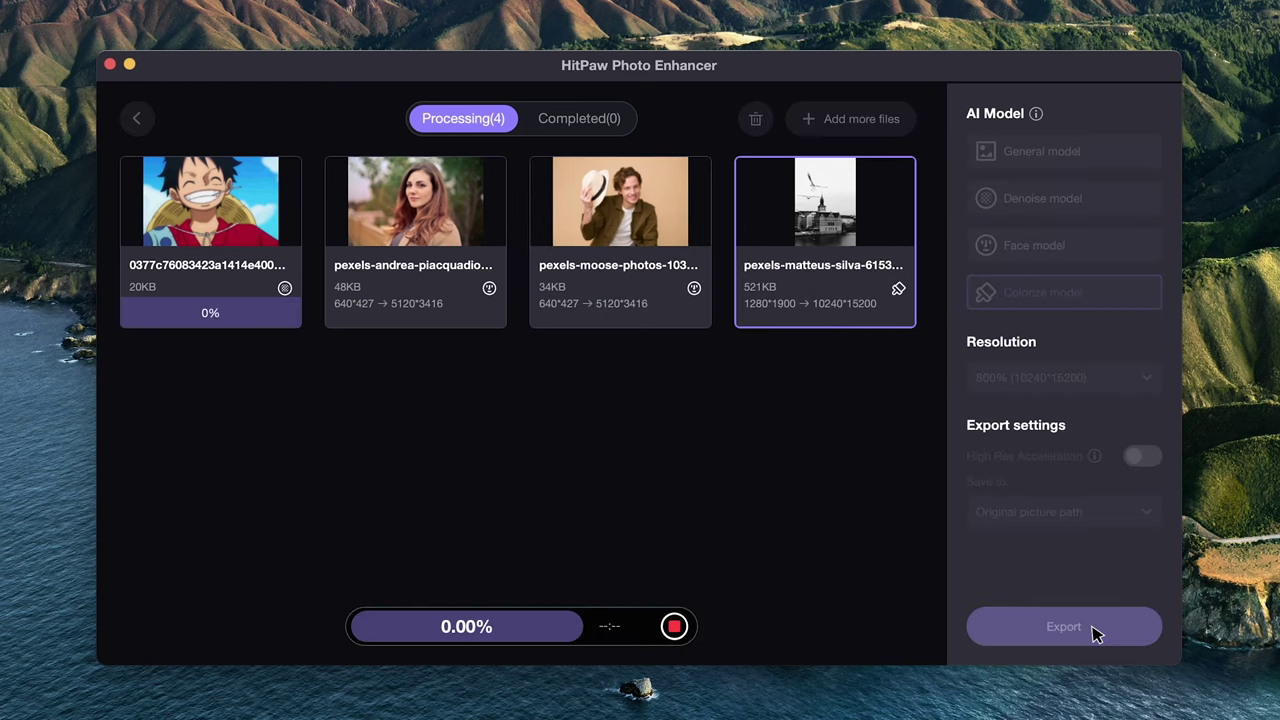